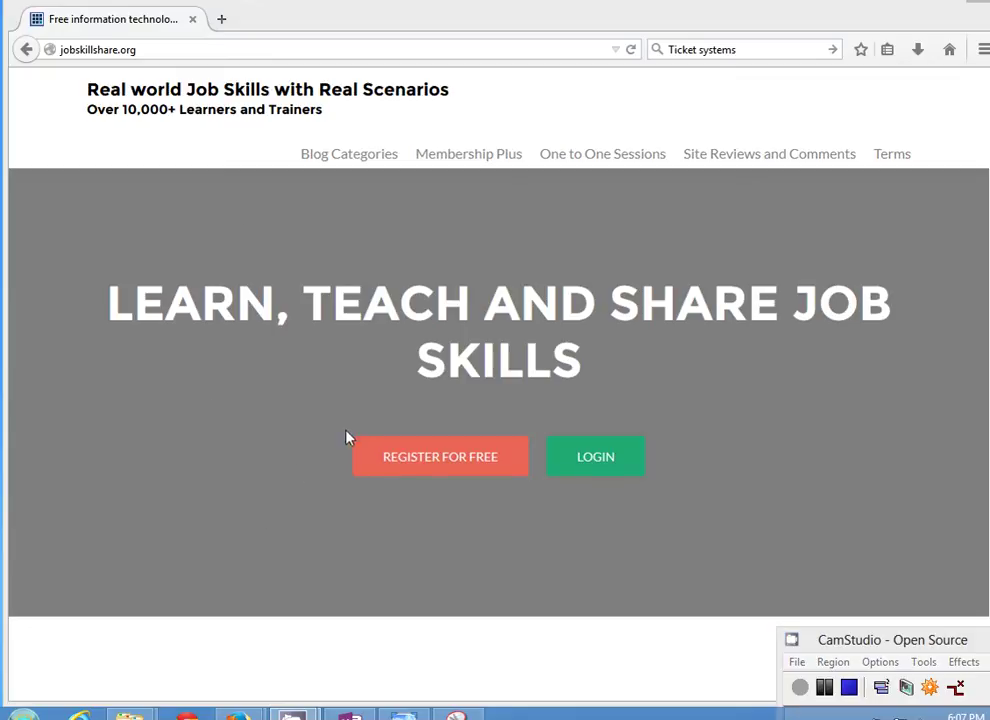
Step: Set up a Format of drive H: with FAT32, Quick Format and the volume label DISK
{"action": "key", "text": "super"}
{"action": "key", "text": "Escape"}
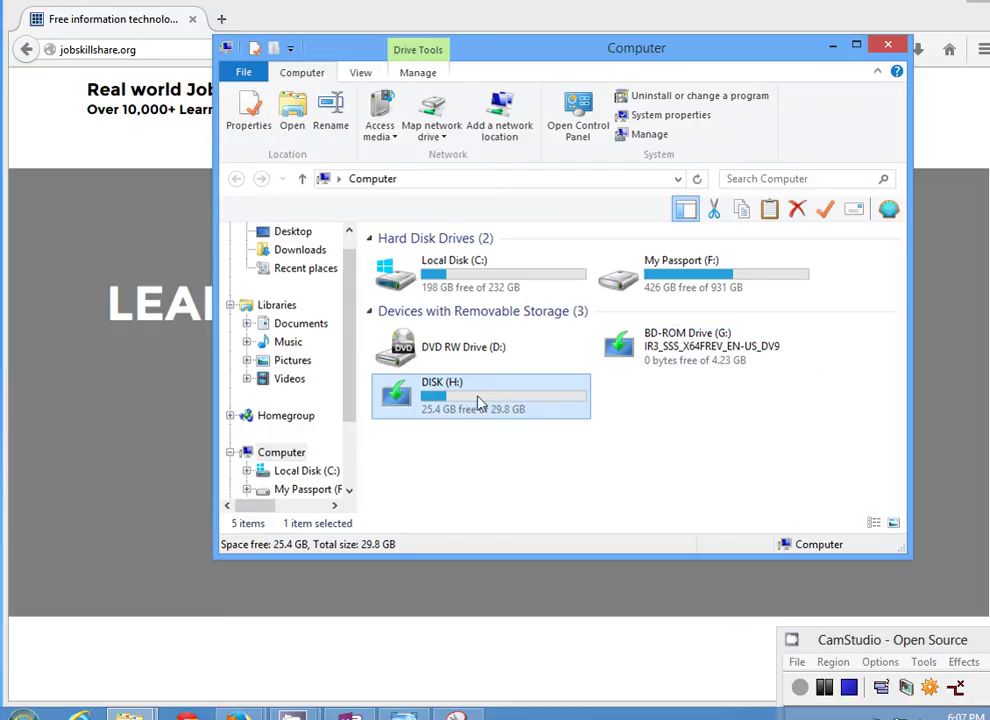
{"action": "right_click", "coordinate": [484, 412]}
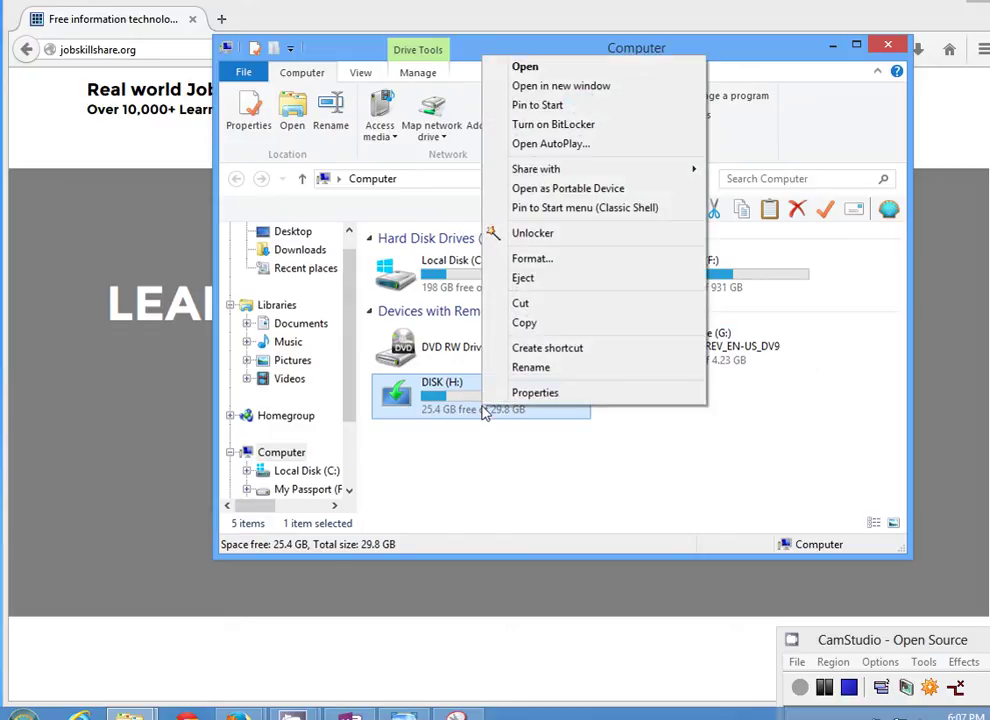
{"action": "left_click", "coordinate": [521, 262]}
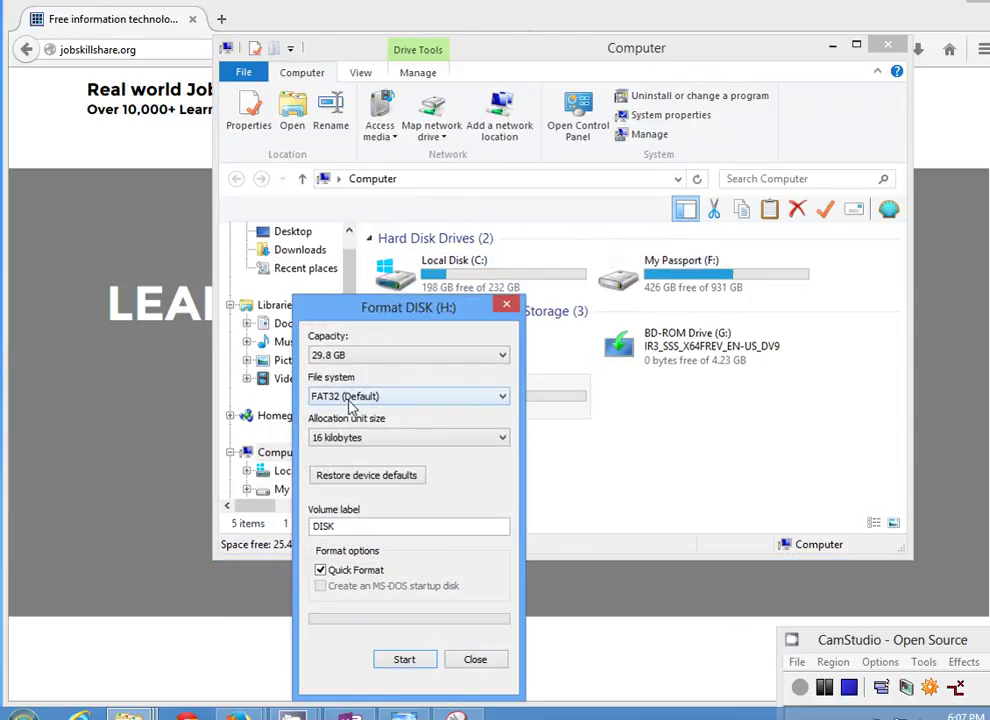
{"action": "double_click", "coordinate": [351, 527]}
{"action": "left_click", "coordinate": [352, 531]}
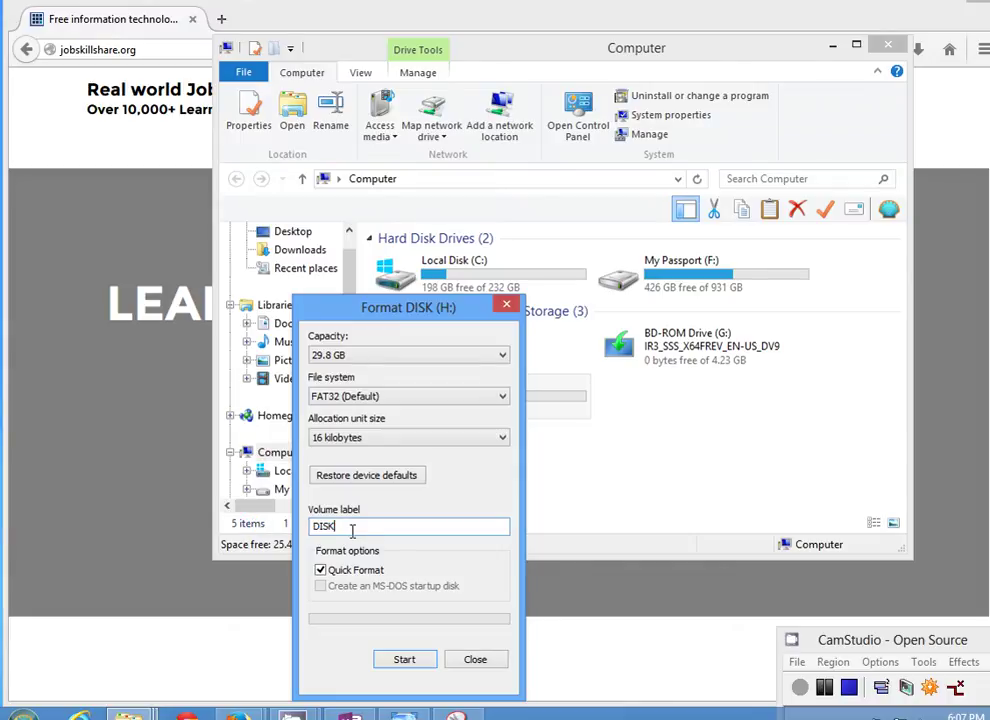
{"action": "double_click", "coordinate": [325, 530]}
{"action": "left_click", "coordinate": [347, 531]}
{"action": "double_click", "coordinate": [340, 531]}
Step: Run the format, accept the data-erase warning, and close once it completes
{"action": "left_click", "coordinate": [400, 660]}
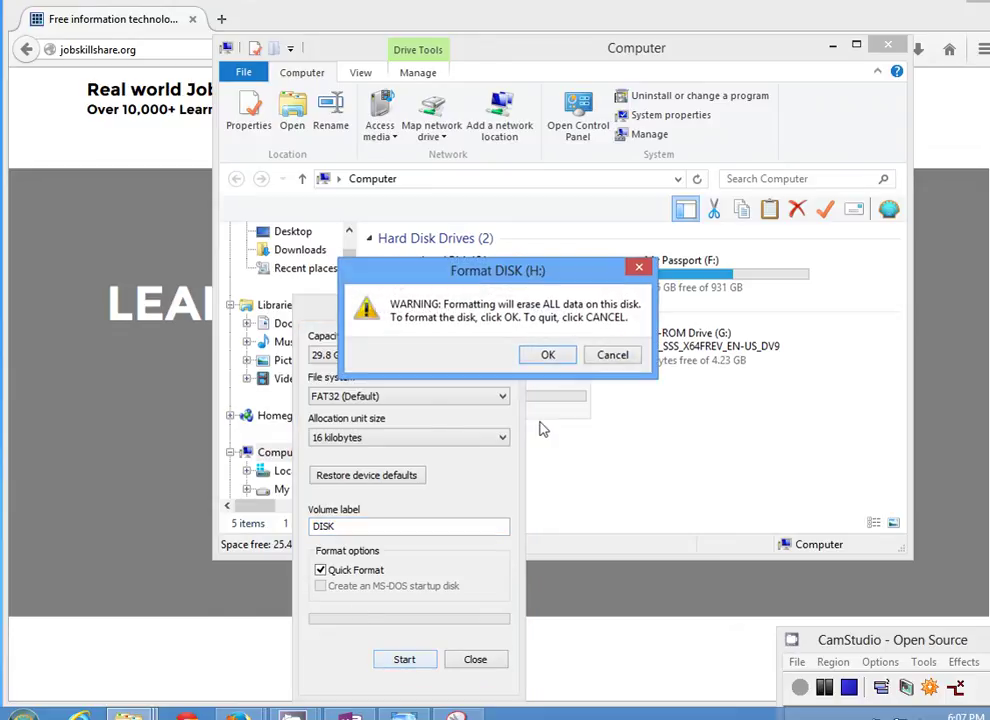
{"action": "left_click", "coordinate": [547, 357]}
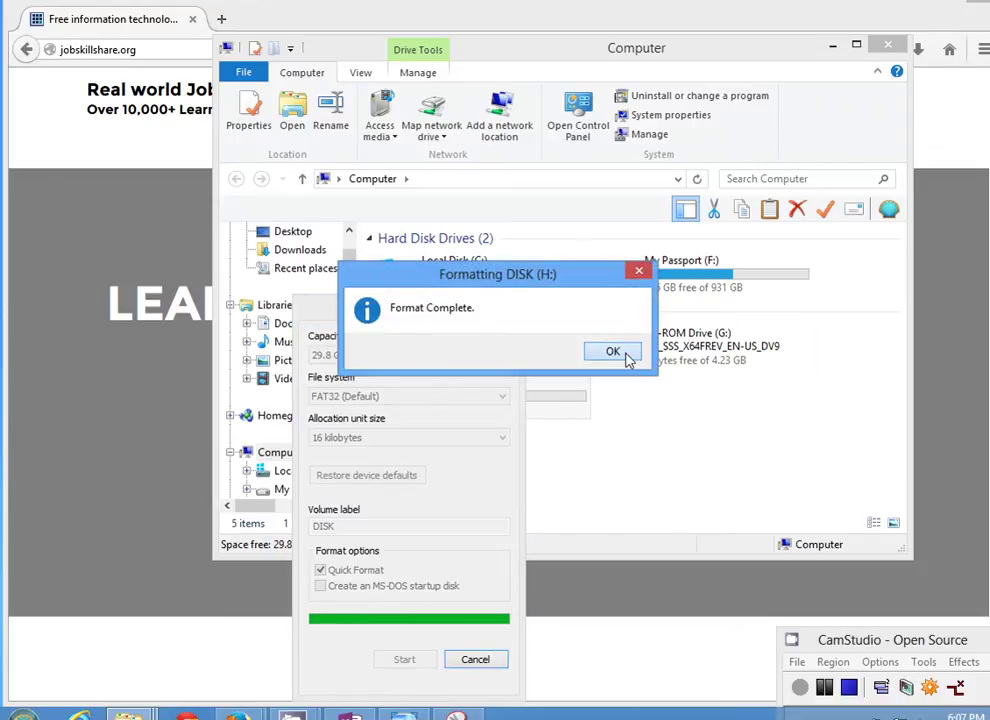
{"action": "left_click", "coordinate": [626, 357]}
{"action": "left_click", "coordinate": [504, 310]}
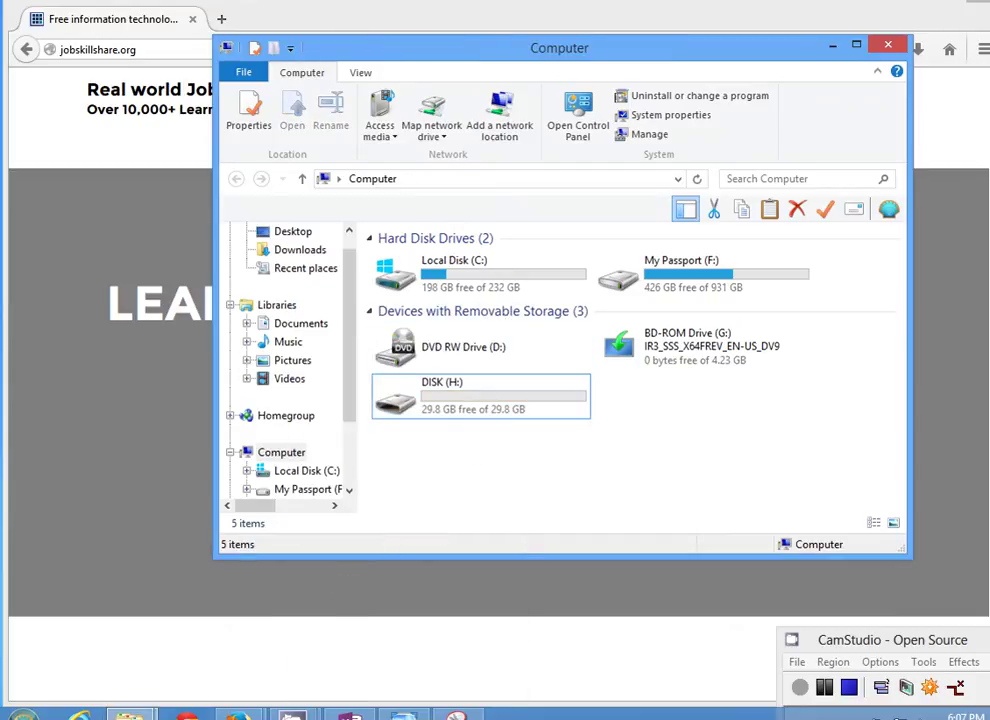
Step: Launch Computer Management using Manage on Computer in the Start menu
{"action": "key", "text": "super"}
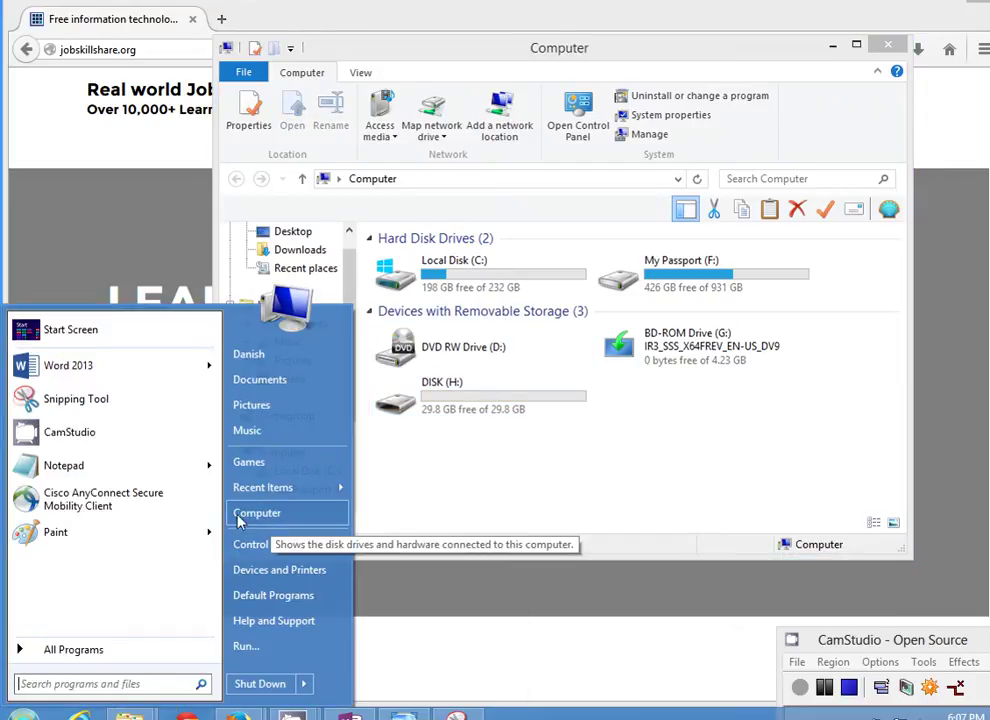
{"action": "right_click", "coordinate": [280, 520]}
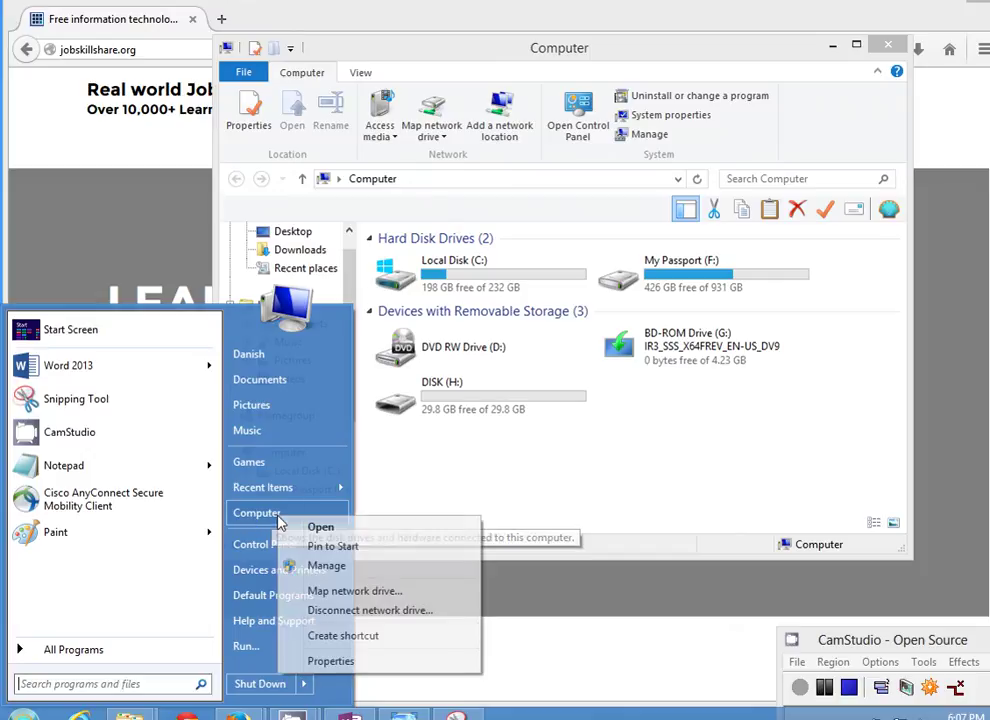
{"action": "left_click", "coordinate": [326, 566]}
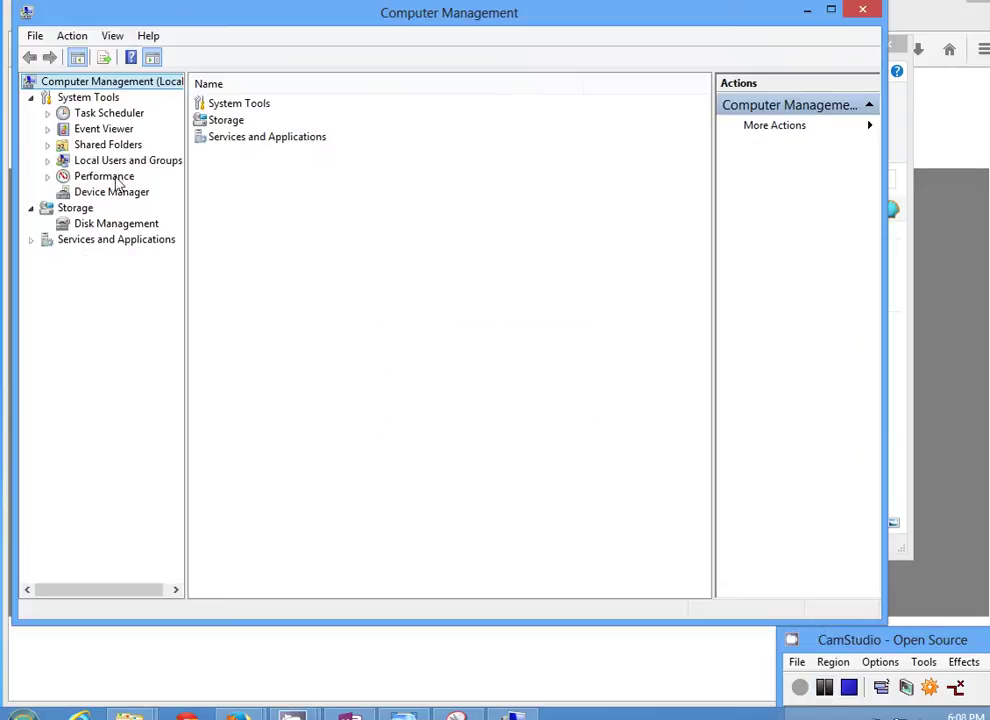
Step: Switch to Disk Management and scroll down to the removable disk
{"action": "left_click", "coordinate": [88, 229]}
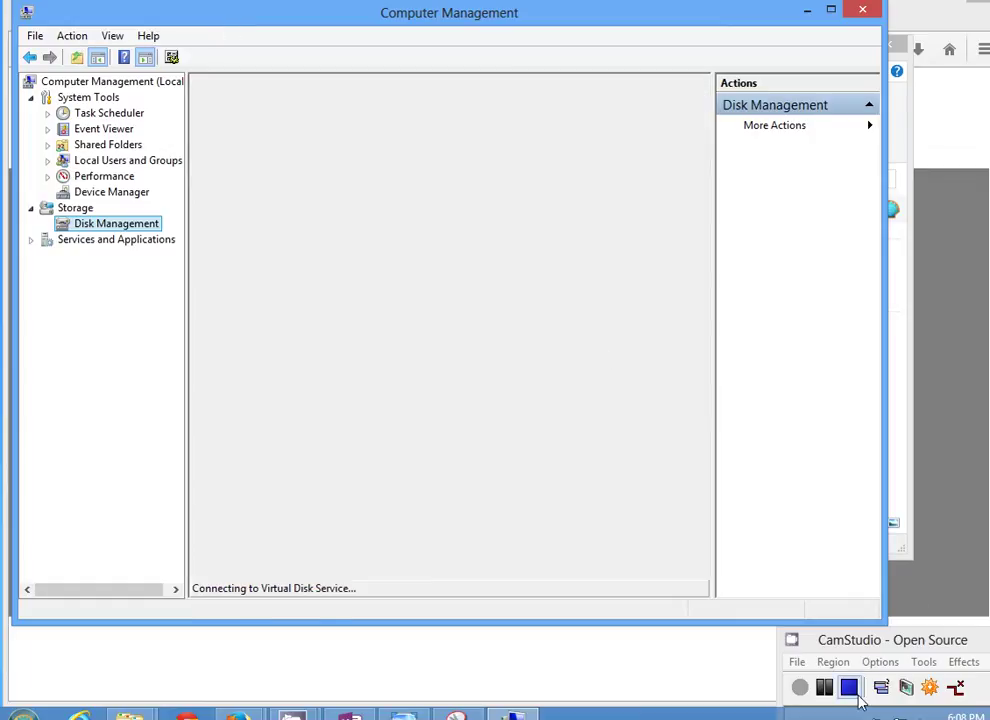
{"action": "left_click", "coordinate": [824, 687]}
{"action": "left_click", "coordinate": [800, 687]}
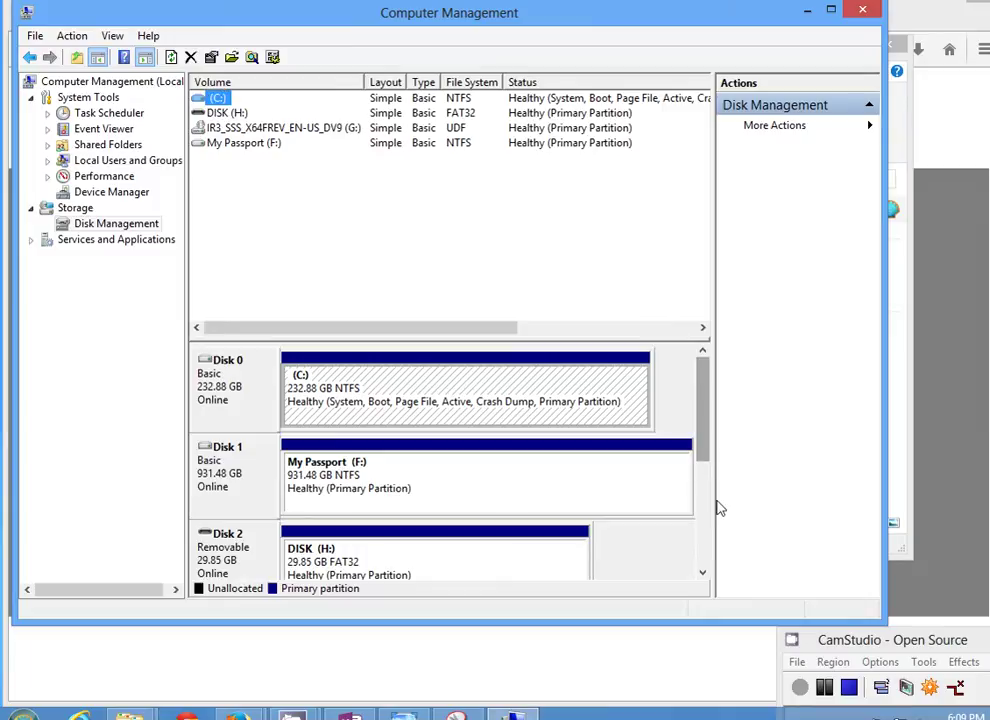
{"action": "scroll", "coordinate": [420, 575], "scroll_direction": "down", "scroll_amount": 3}
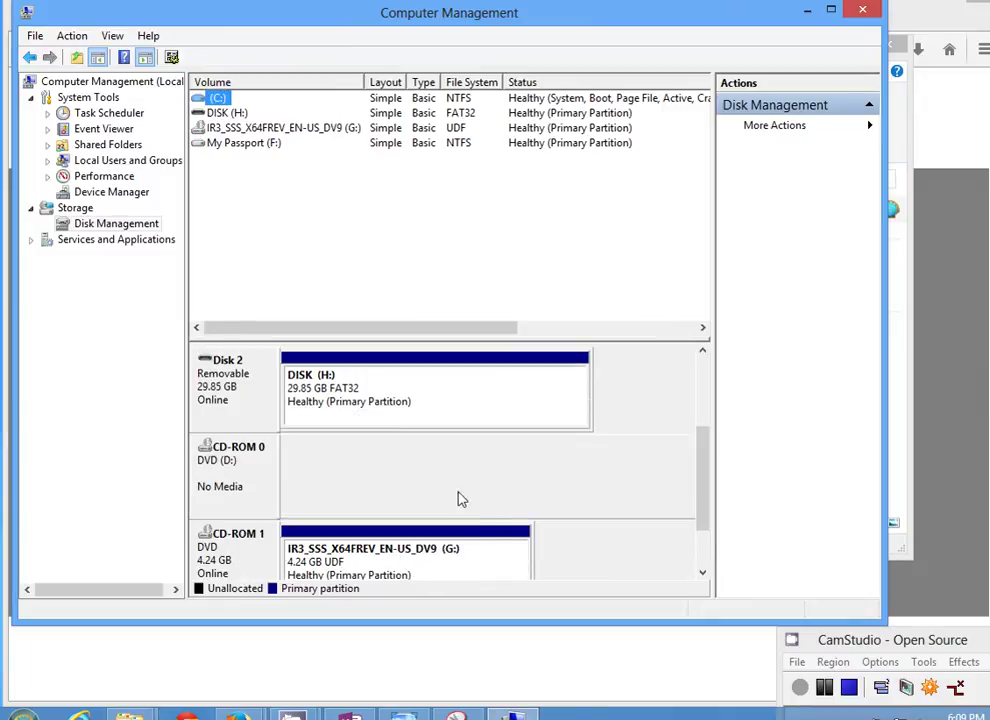
Step: Quick-format the DISK (H:) partition as FAT32 and confirm erasing the volume
{"action": "right_click", "coordinate": [358, 399]}
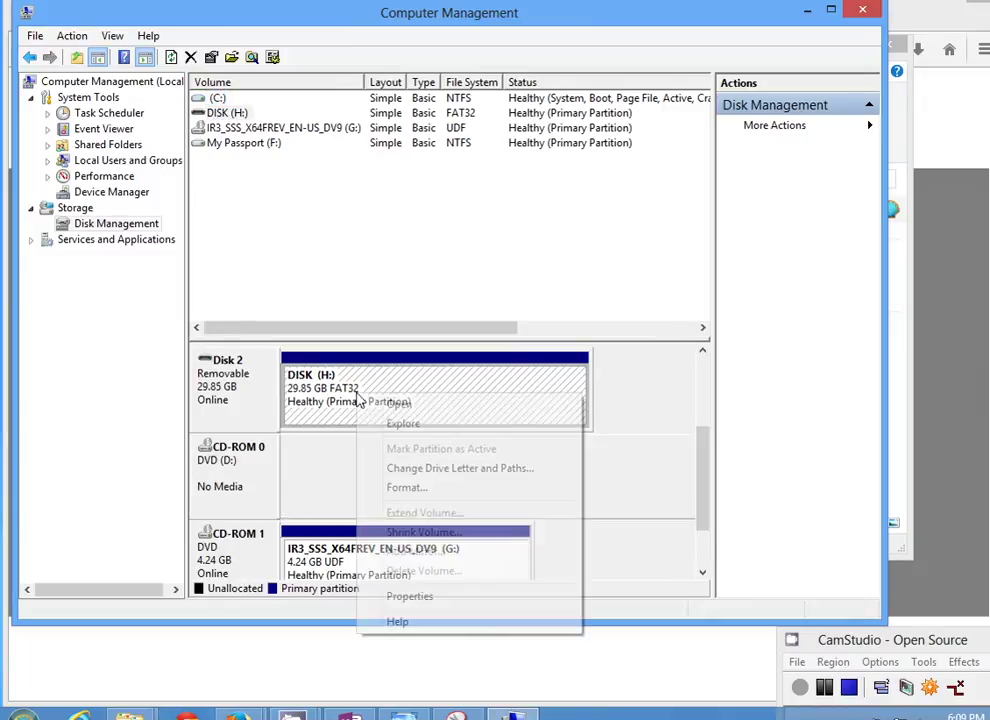
{"action": "left_click", "coordinate": [410, 487]}
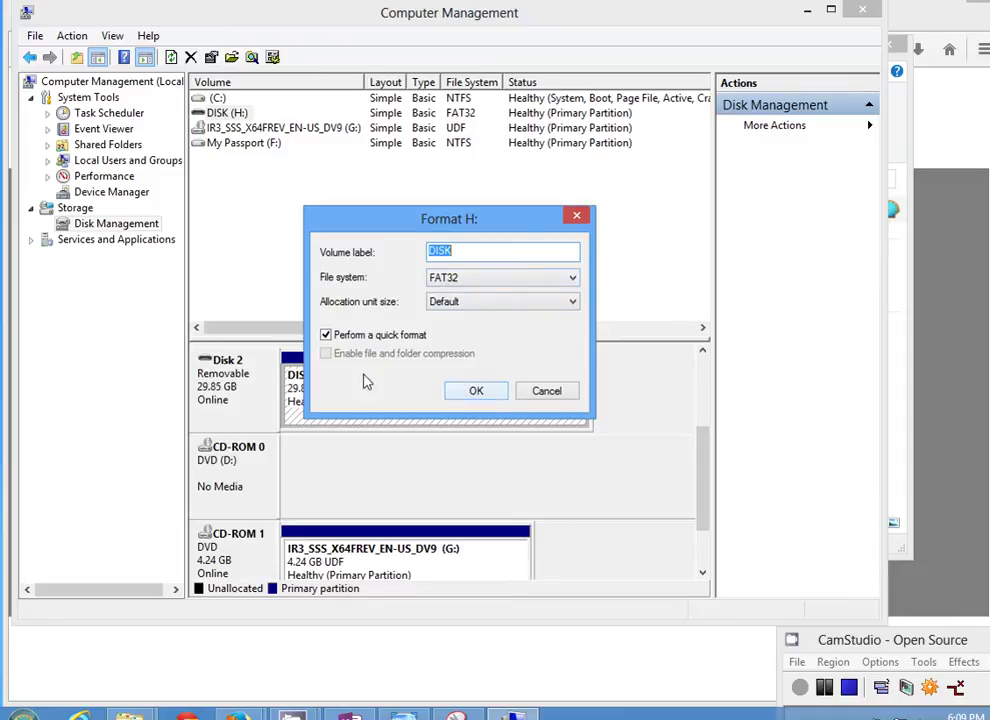
{"action": "left_click", "coordinate": [465, 393]}
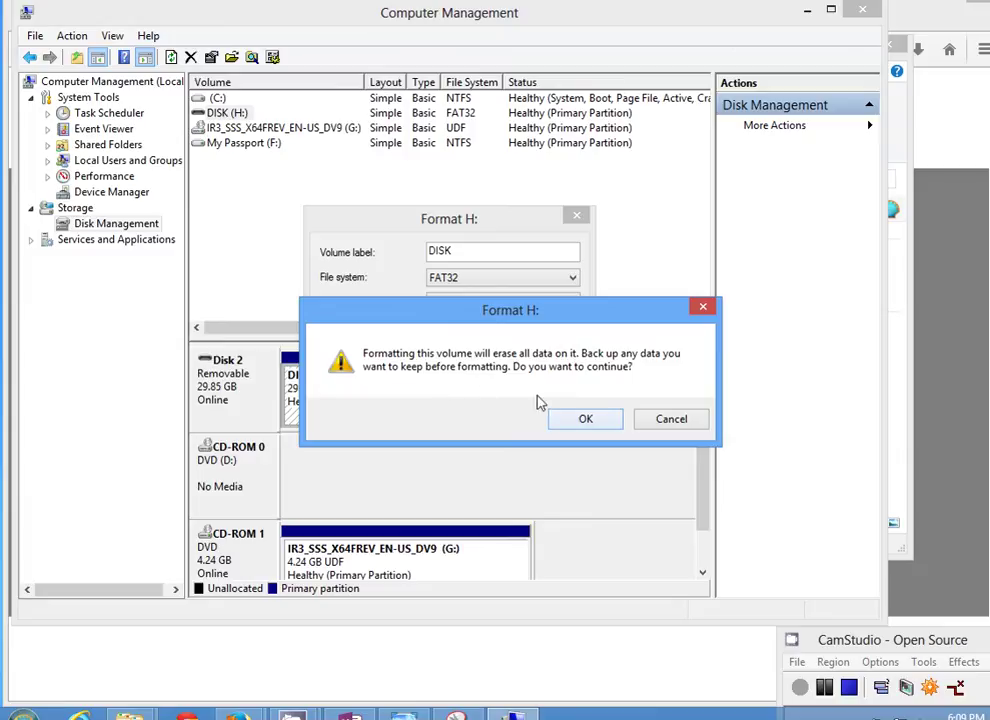
{"action": "left_click", "coordinate": [580, 420]}
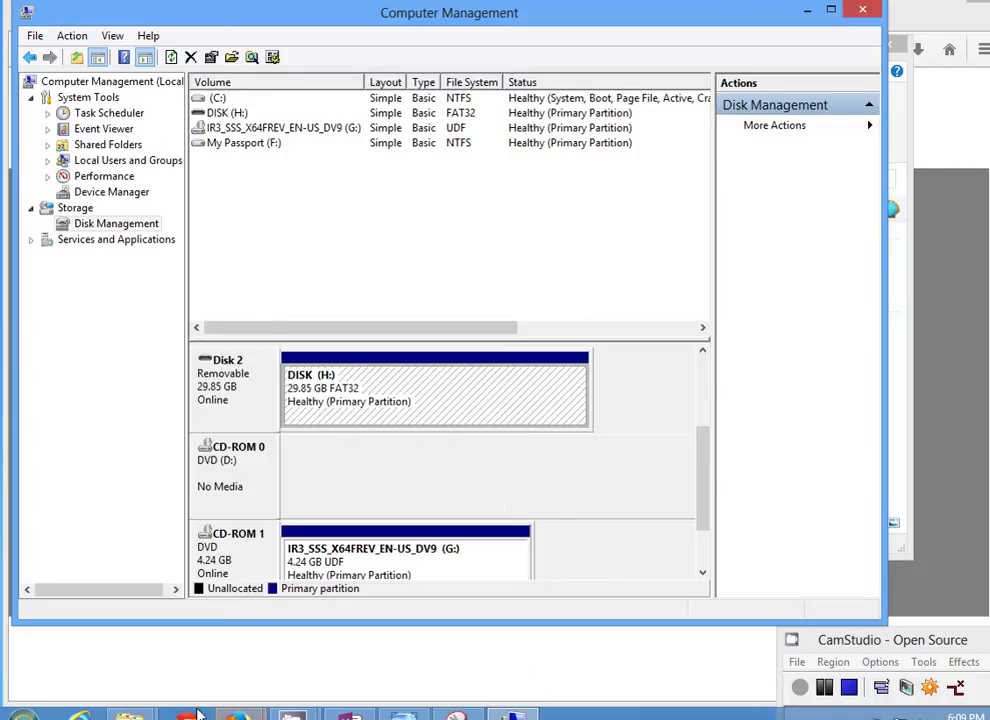
Step: Minimize Computer Management, bring Firefox forward and open a new empty tab
{"action": "left_click", "coordinate": [808, 11]}
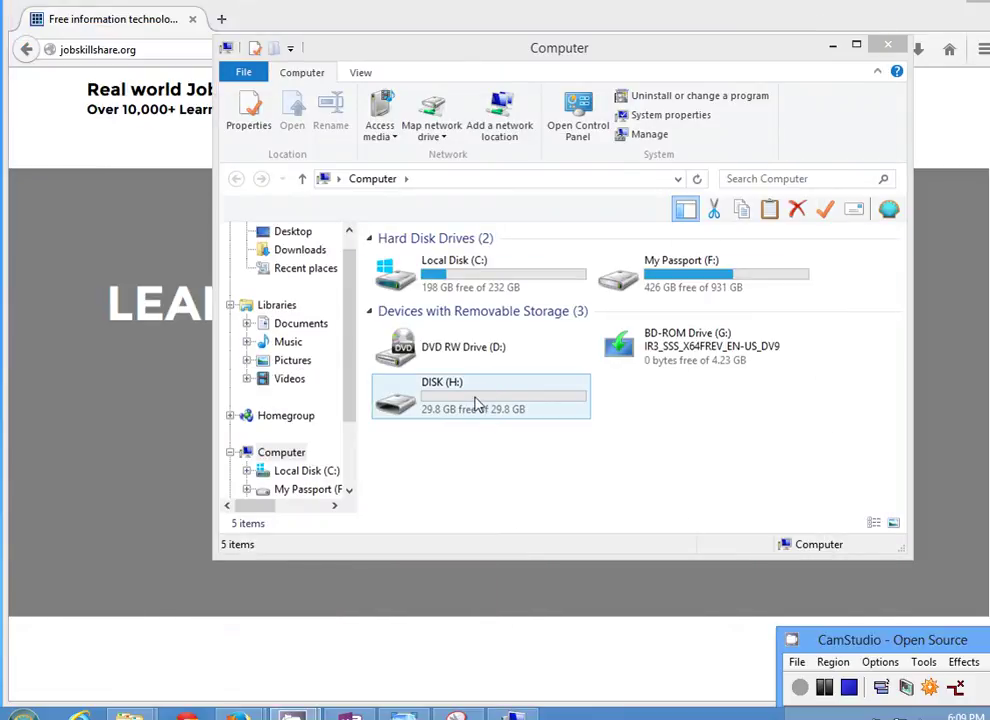
{"action": "left_click", "coordinate": [329, 18]}
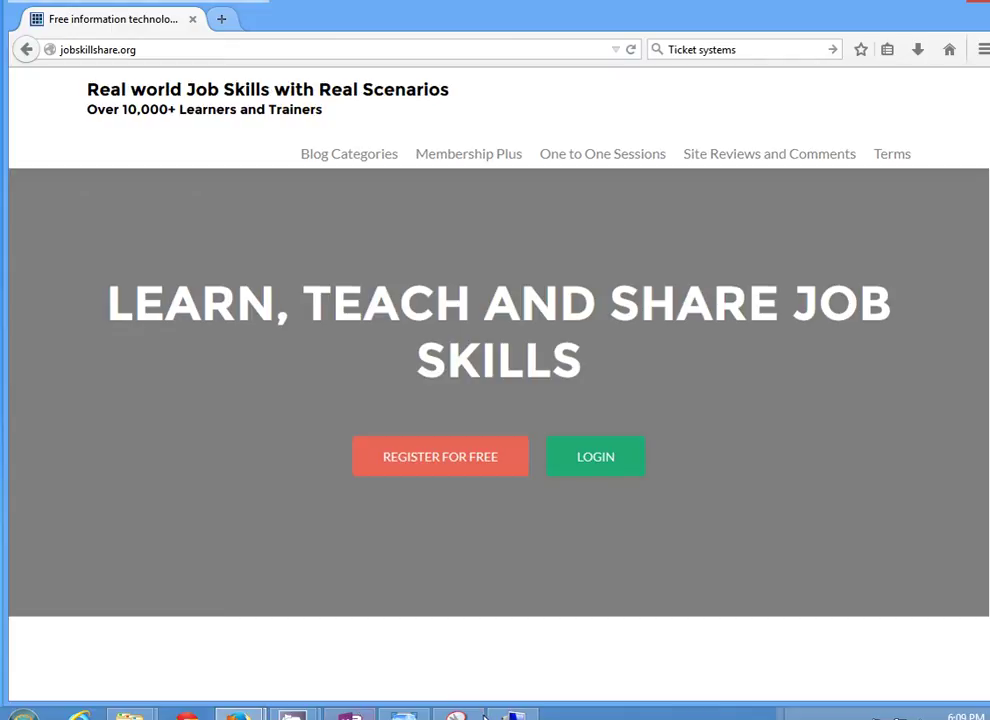
{"action": "mouse_move", "coordinate": [293, 714]}
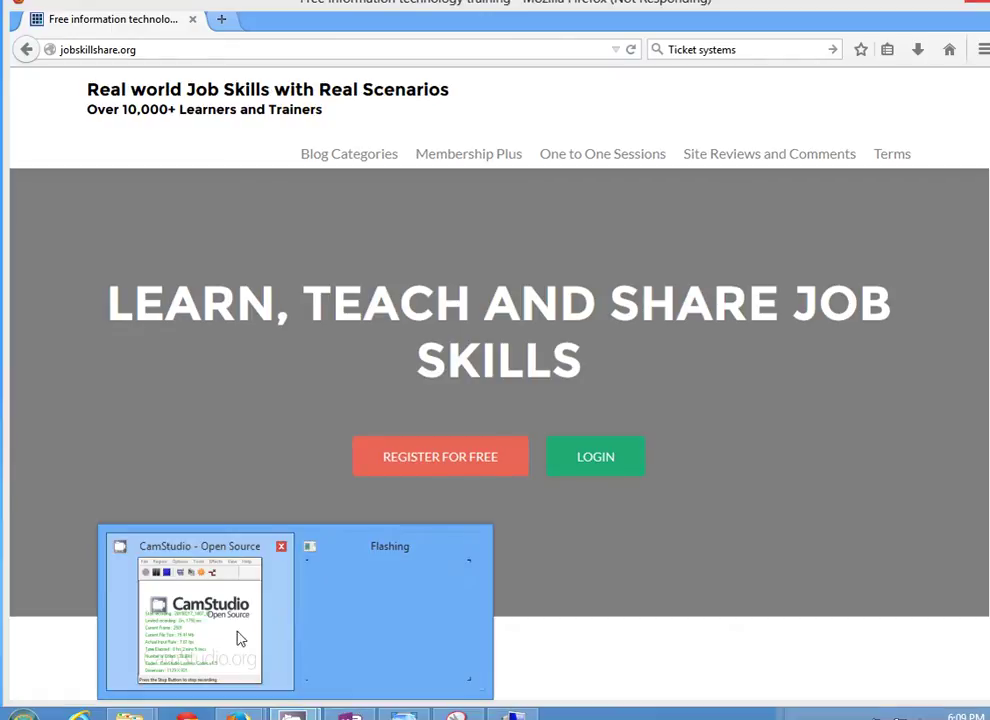
{"action": "left_click", "coordinate": [240, 638]}
{"action": "left_click", "coordinate": [221, 19]}
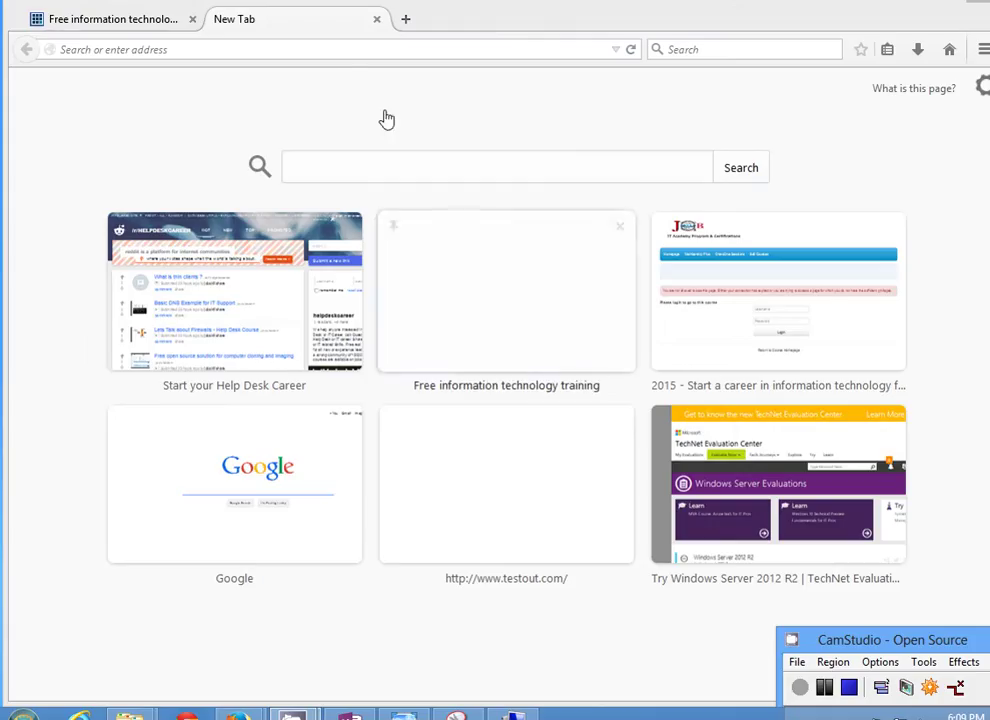
Step: Search Google for 'microsoft server 2012 re download' and open the TechNet R2 evaluation result
{"action": "left_click", "coordinate": [268, 49]}
{"action": "type", "text": "go"}
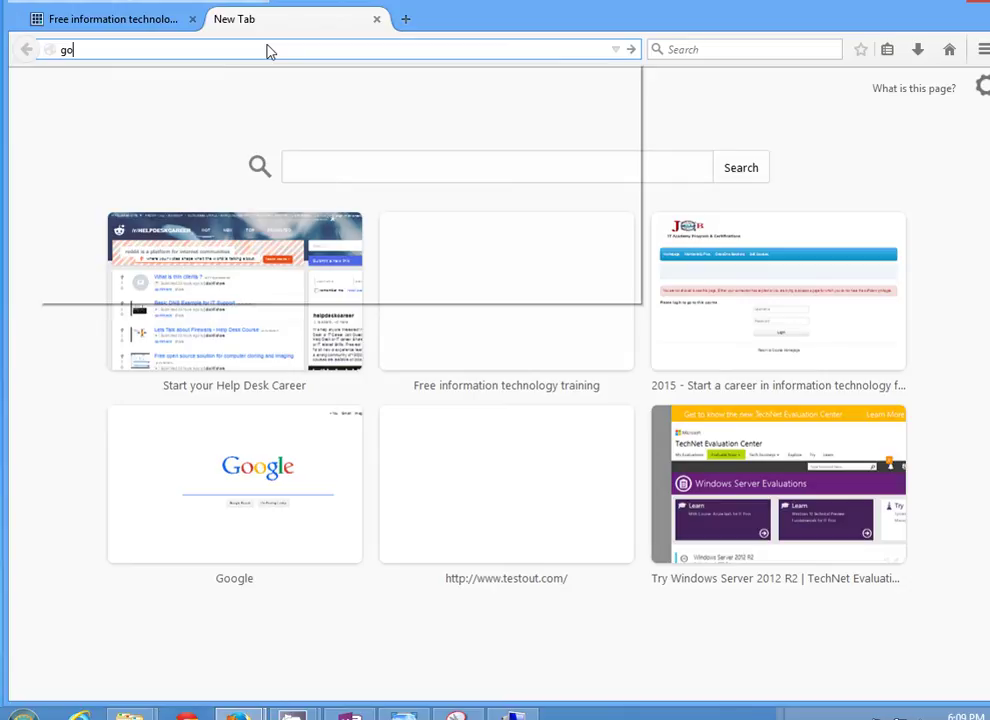
{"action": "key", "text": "Return"}
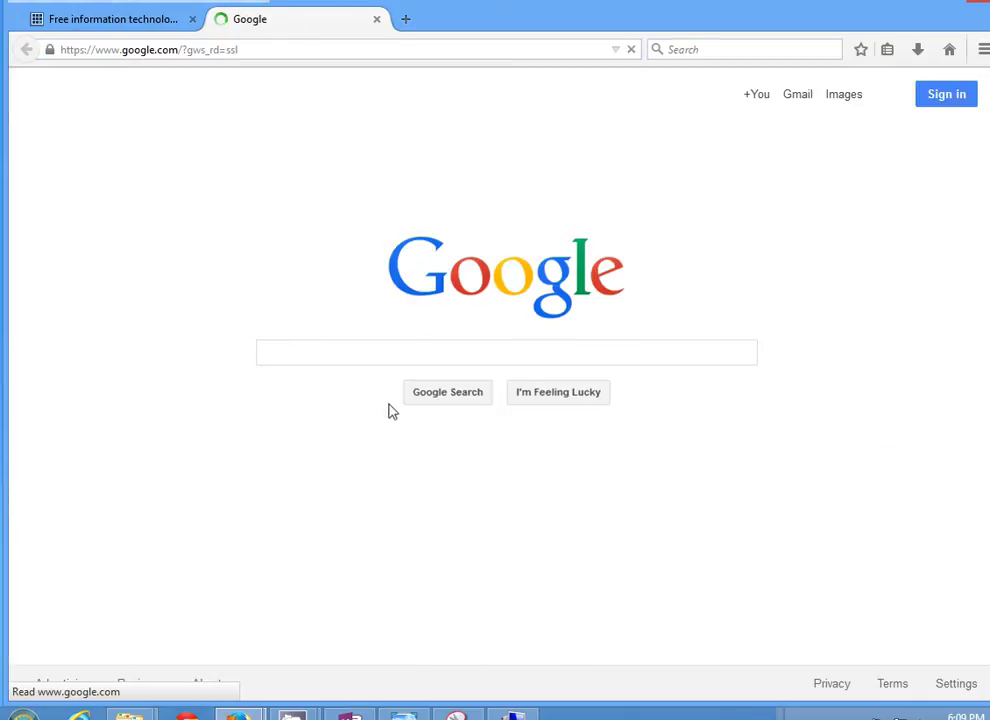
{"action": "type", "text": "mi"}
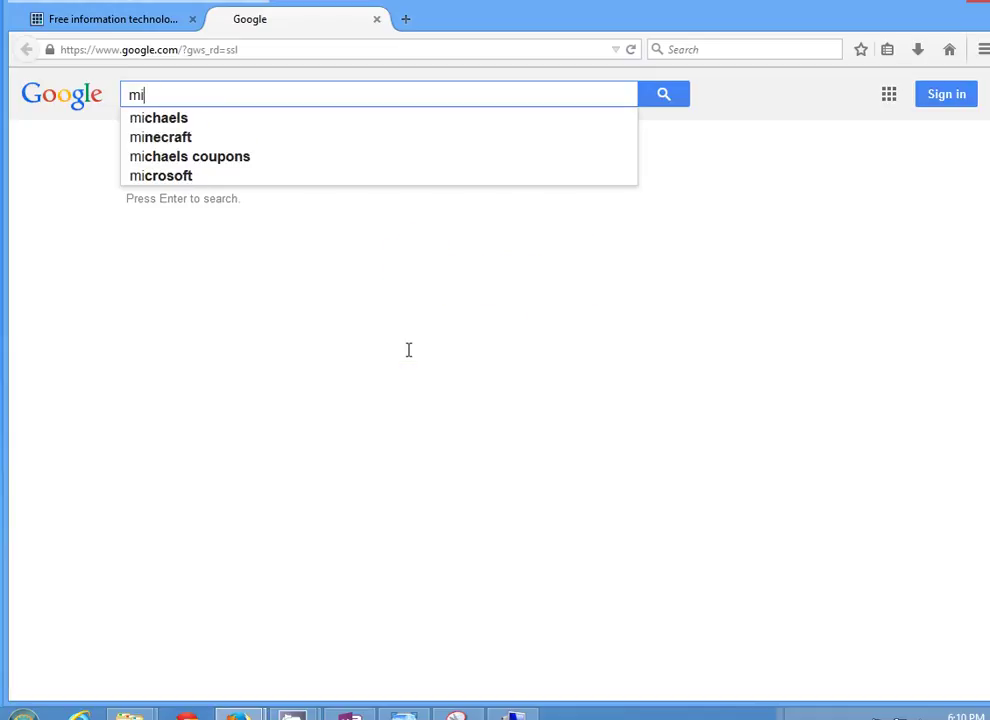
{"action": "type", "text": "crosoft "}
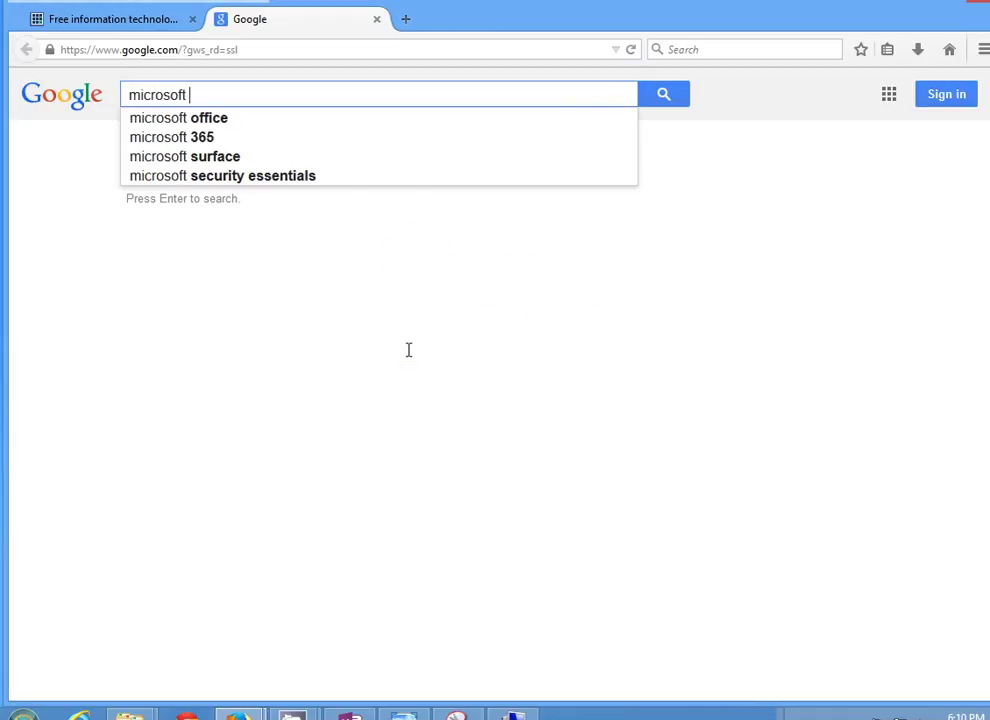
{"action": "type", "text": "server 2"}
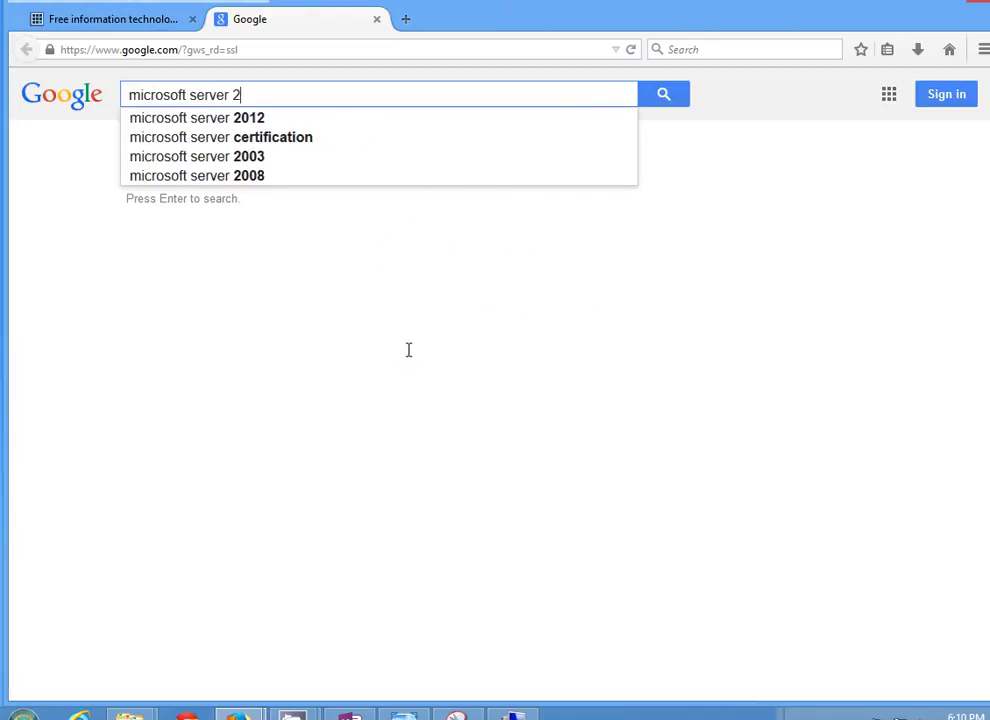
{"action": "type", "text": "012 re download"}
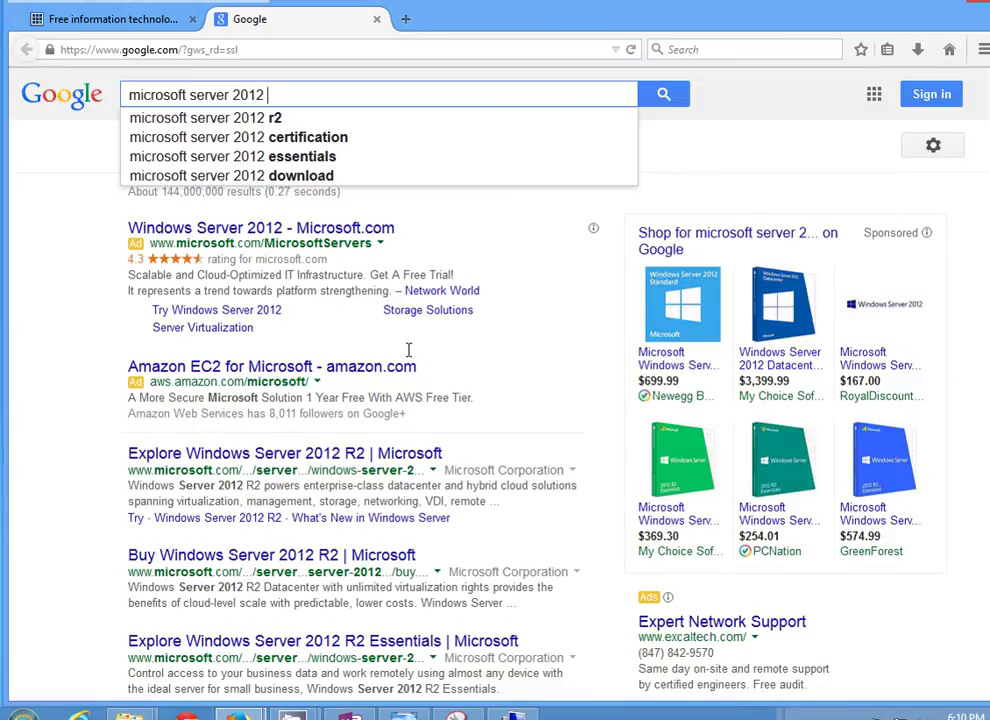
{"action": "key", "text": "Return"}
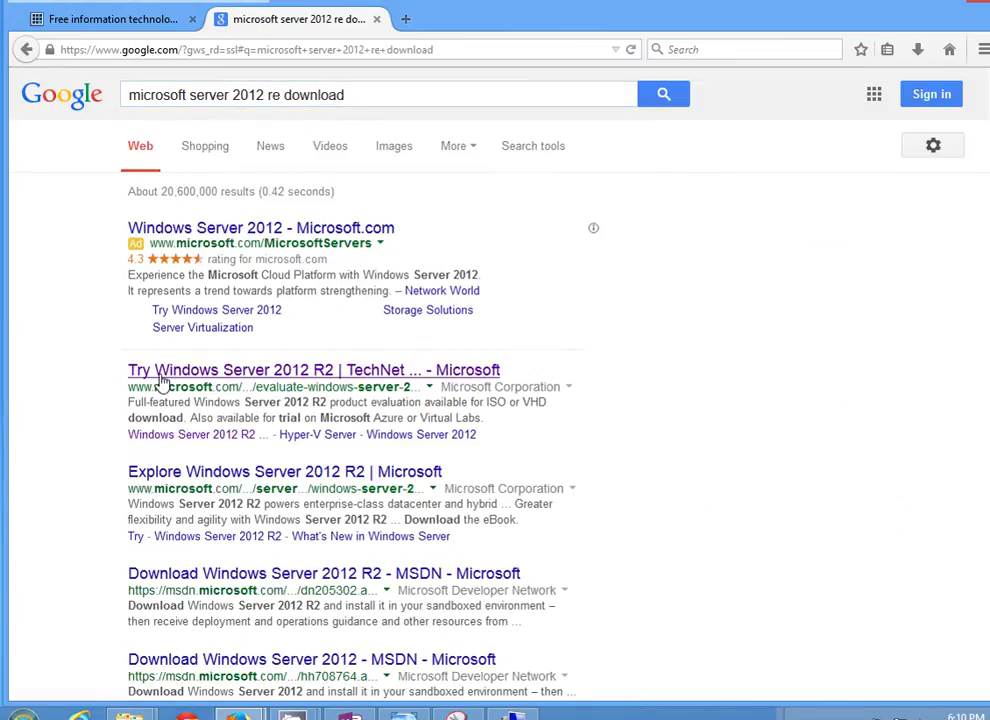
{"action": "left_click", "coordinate": [265, 376]}
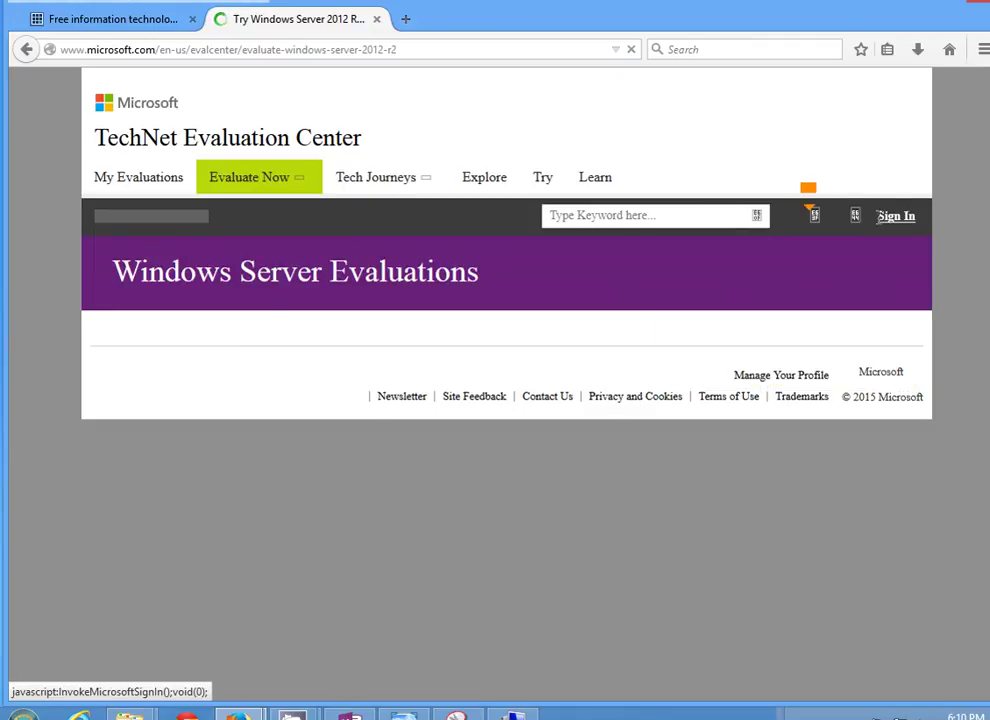
Step: Sign in on the Windows Server 2012 R2 evaluation page
{"action": "scroll", "coordinate": [886, 273], "scroll_direction": "down", "scroll_amount": 3}
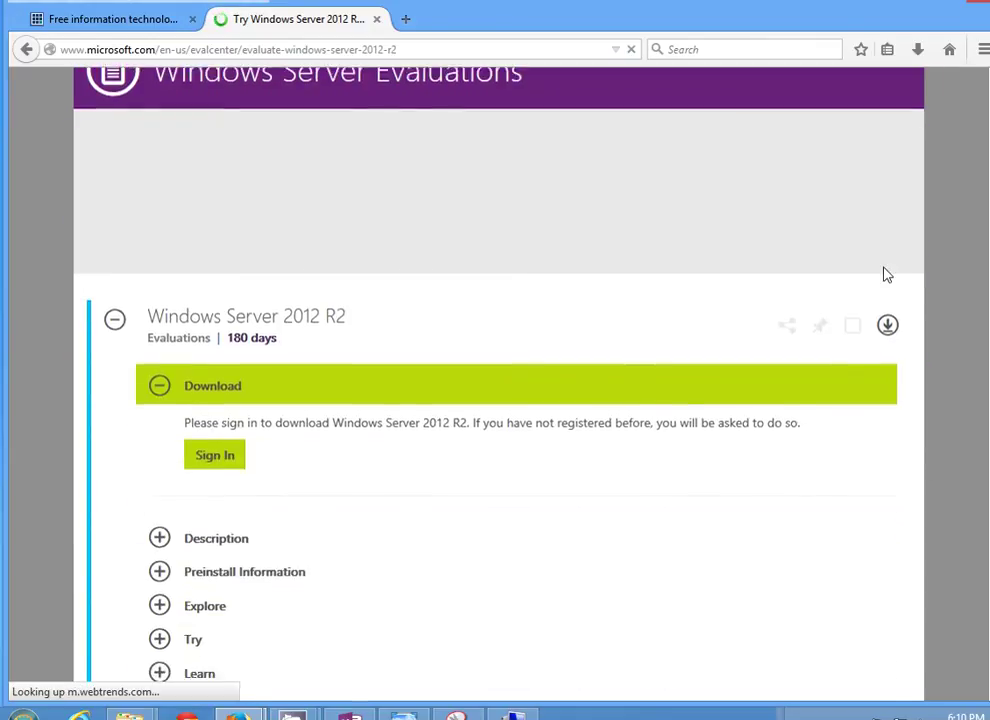
{"action": "scroll", "coordinate": [886, 273], "scroll_direction": "down", "scroll_amount": 4}
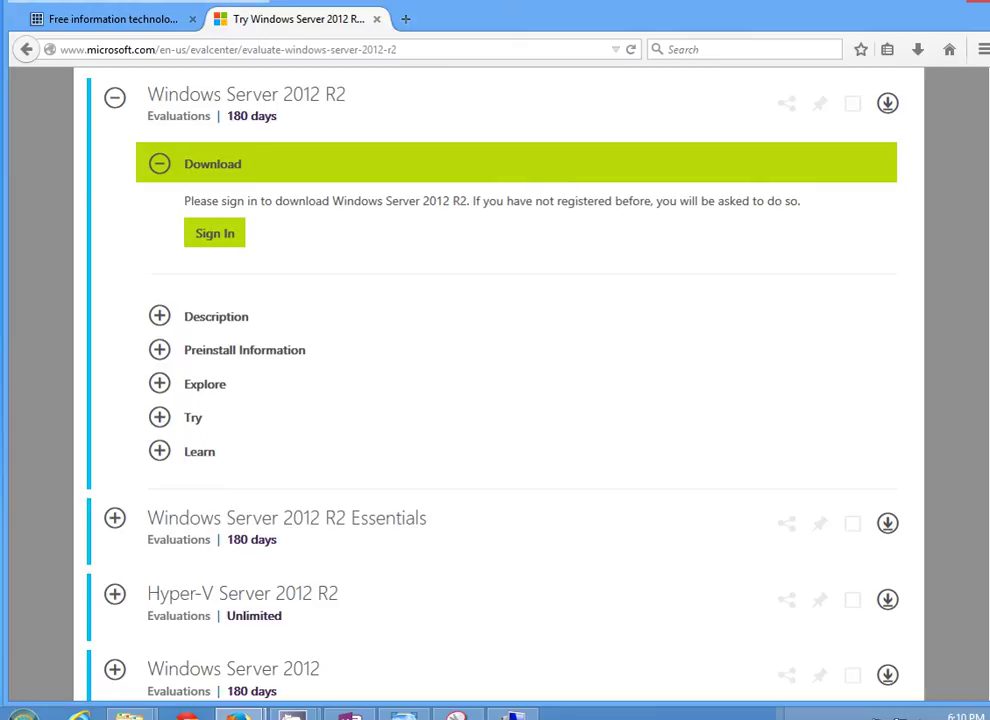
{"action": "scroll", "coordinate": [495, 380], "scroll_direction": "up", "scroll_amount": 6}
{"action": "scroll", "coordinate": [495, 380], "scroll_direction": "down", "scroll_amount": 4}
{"action": "scroll", "coordinate": [495, 380], "scroll_direction": "up", "scroll_amount": 1}
{"action": "scroll", "coordinate": [495, 380], "scroll_direction": "down", "scroll_amount": 1}
{"action": "scroll", "coordinate": [281, 491], "scroll_direction": "up", "scroll_amount": 2}
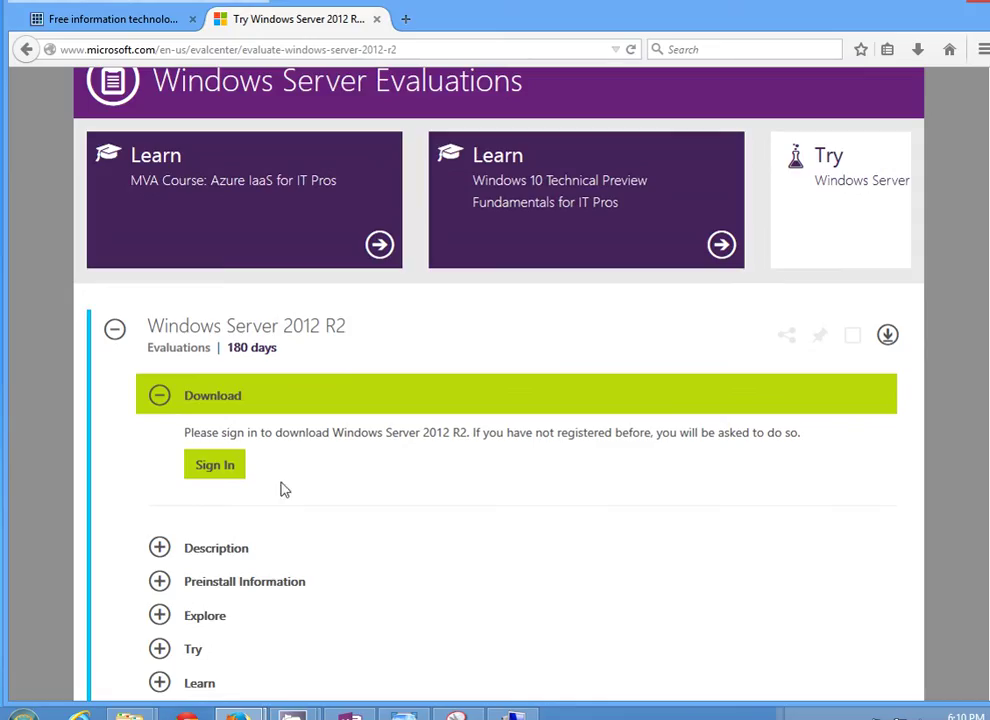
{"action": "left_click", "coordinate": [216, 467]}
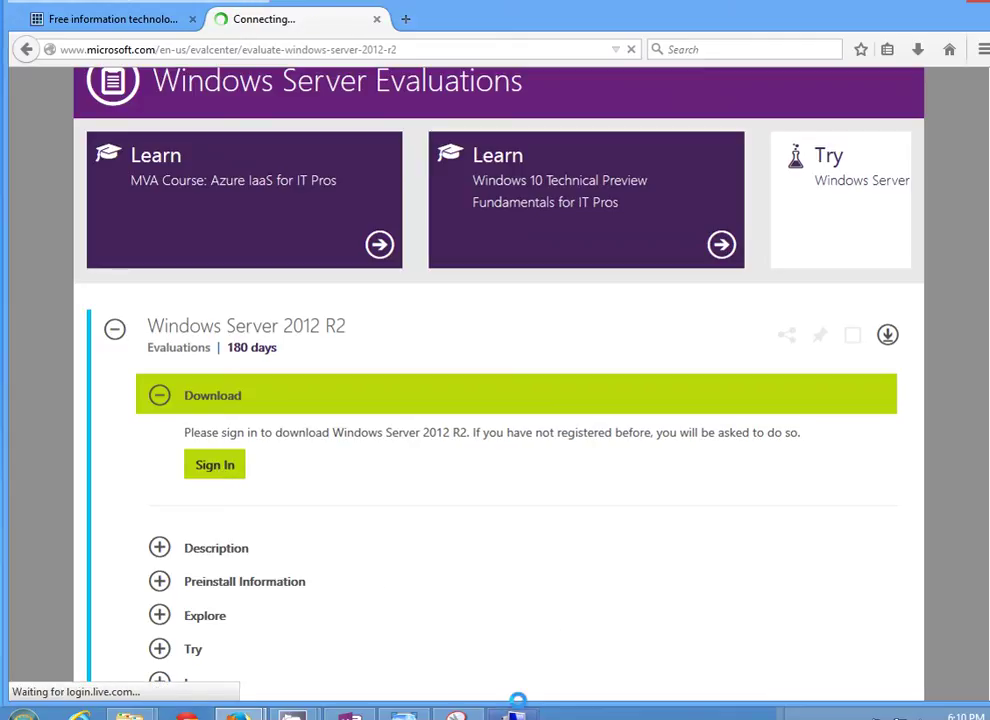
{"action": "left_click", "coordinate": [276, 680]}
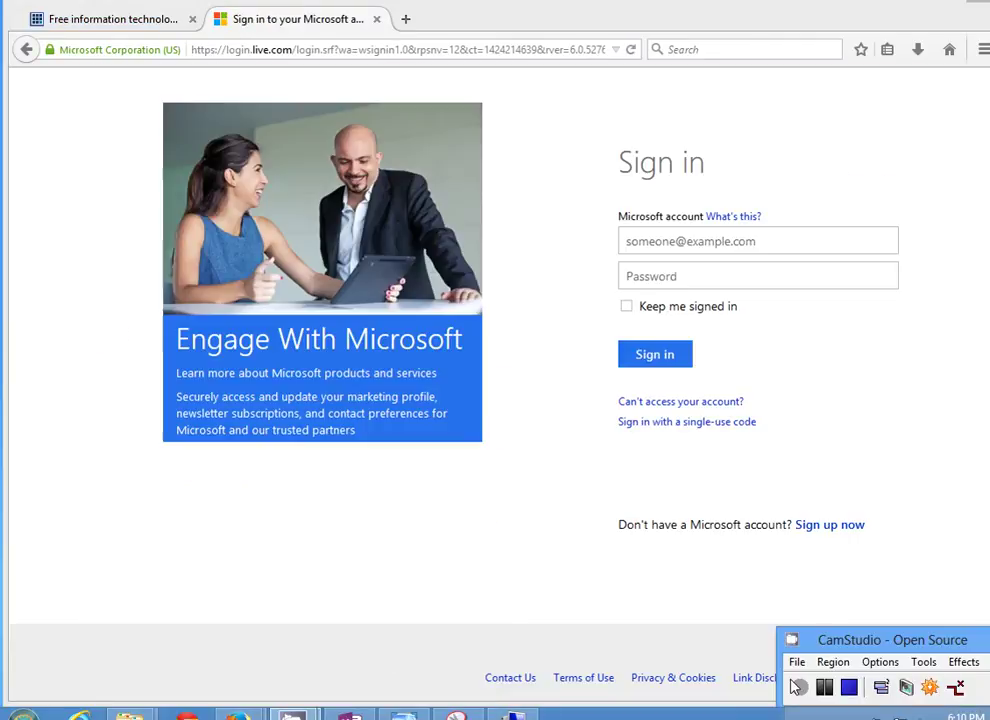
{"action": "left_click", "coordinate": [824, 687]}
{"action": "left_click", "coordinate": [800, 687]}
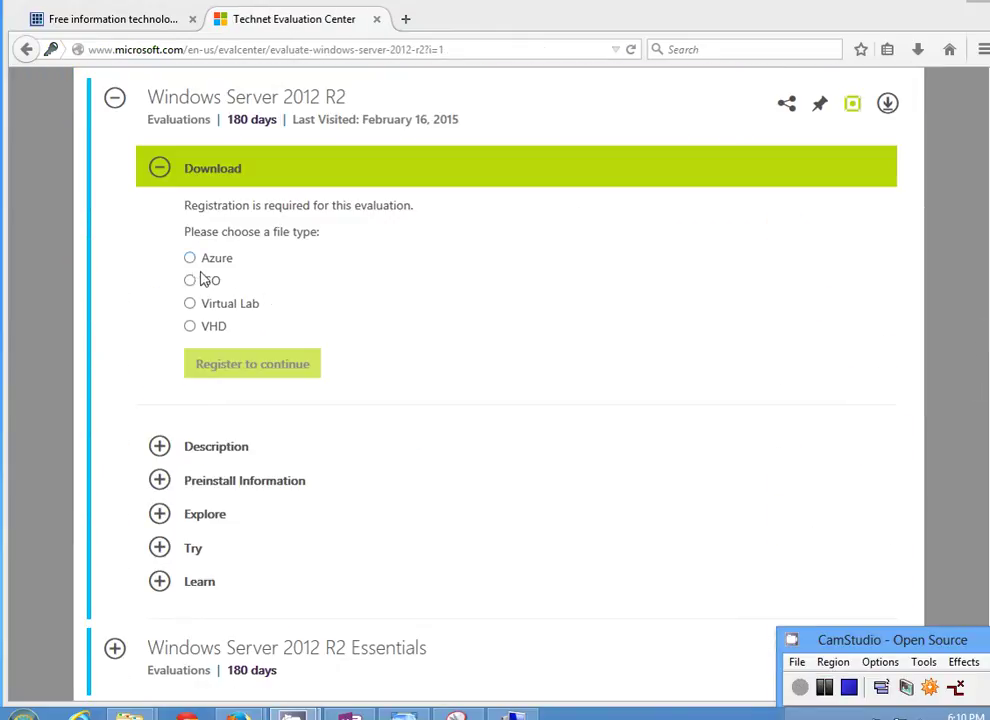
Step: Choose the ISO evaluation file type and continue to registration
{"action": "left_click", "coordinate": [190, 281]}
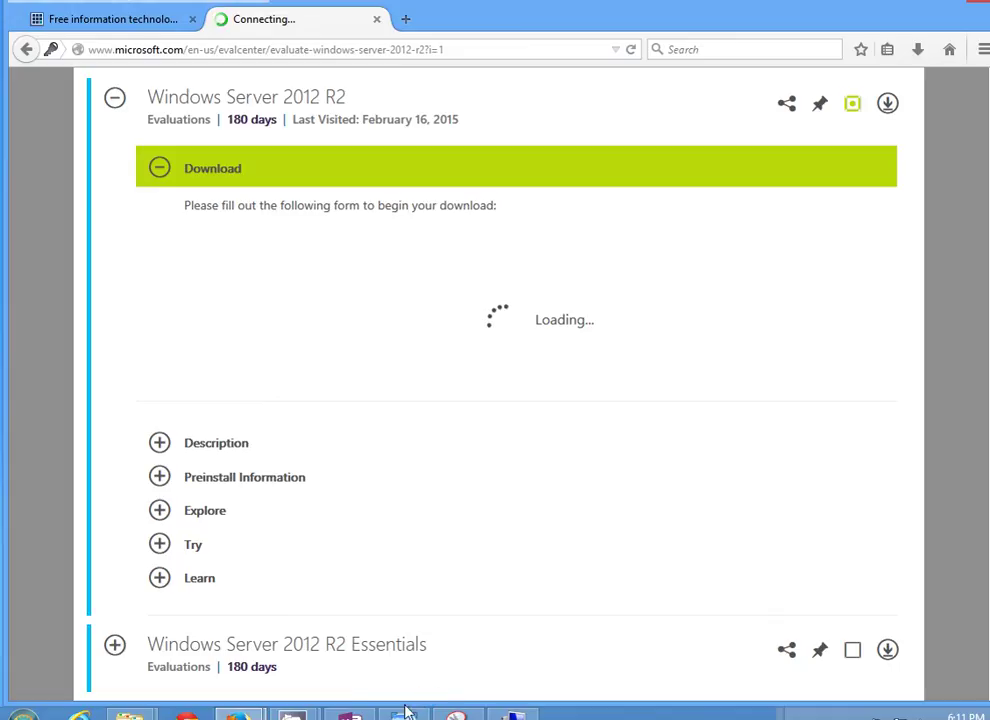
{"action": "mouse_move", "coordinate": [405, 710]}
{"action": "left_click", "coordinate": [276, 678]}
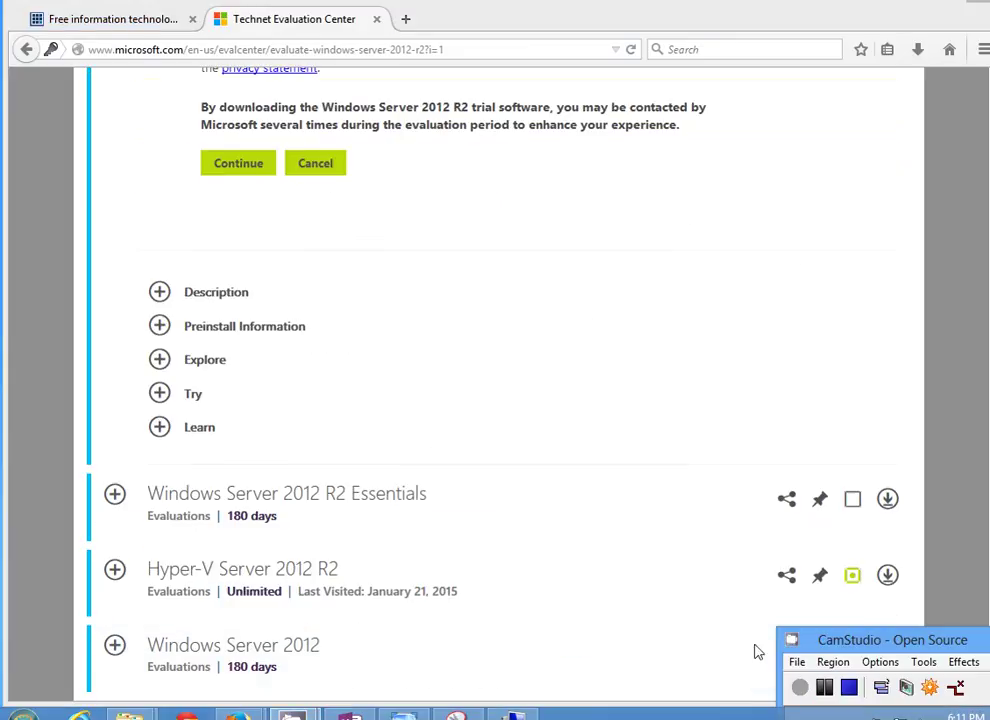
{"action": "left_click", "coordinate": [240, 176]}
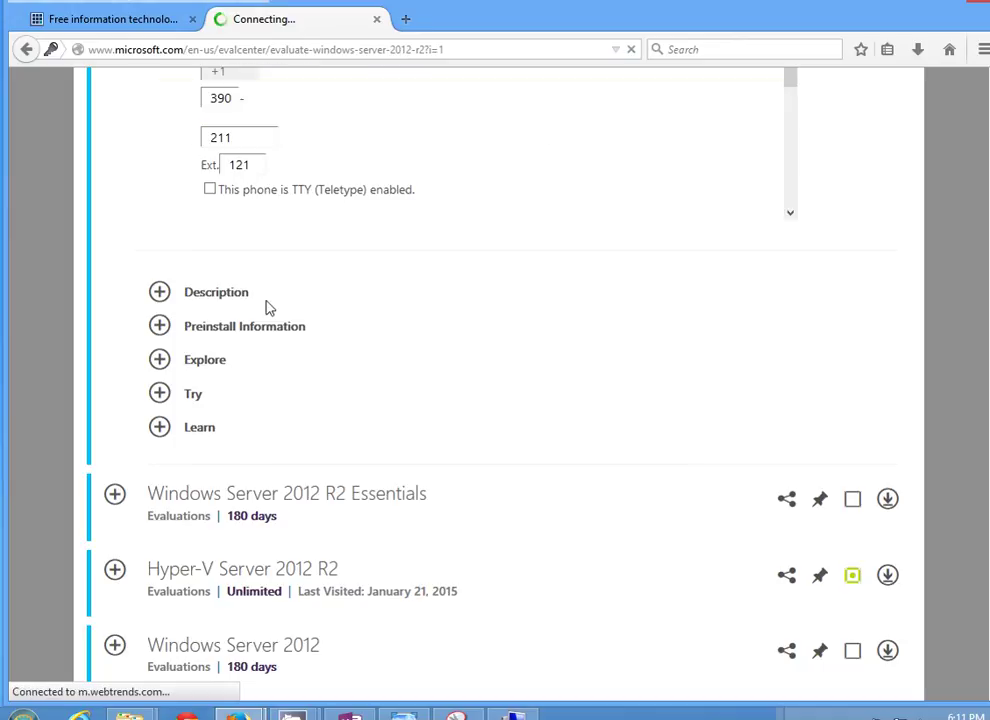
Step: Submit the registration form and start downloading the 4.2 GB ISO
{"action": "scroll", "coordinate": [245, 300], "scroll_direction": "down", "scroll_amount": 15}
{"action": "scroll", "coordinate": [250, 385], "scroll_direction": "up", "scroll_amount": 5}
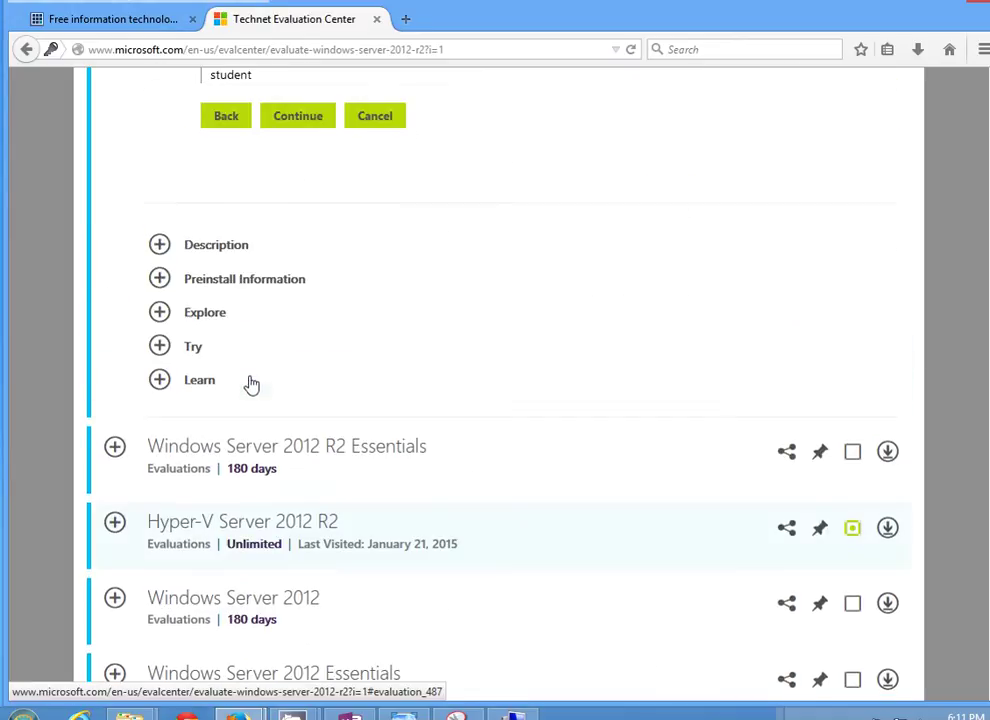
{"action": "left_click", "coordinate": [291, 152]}
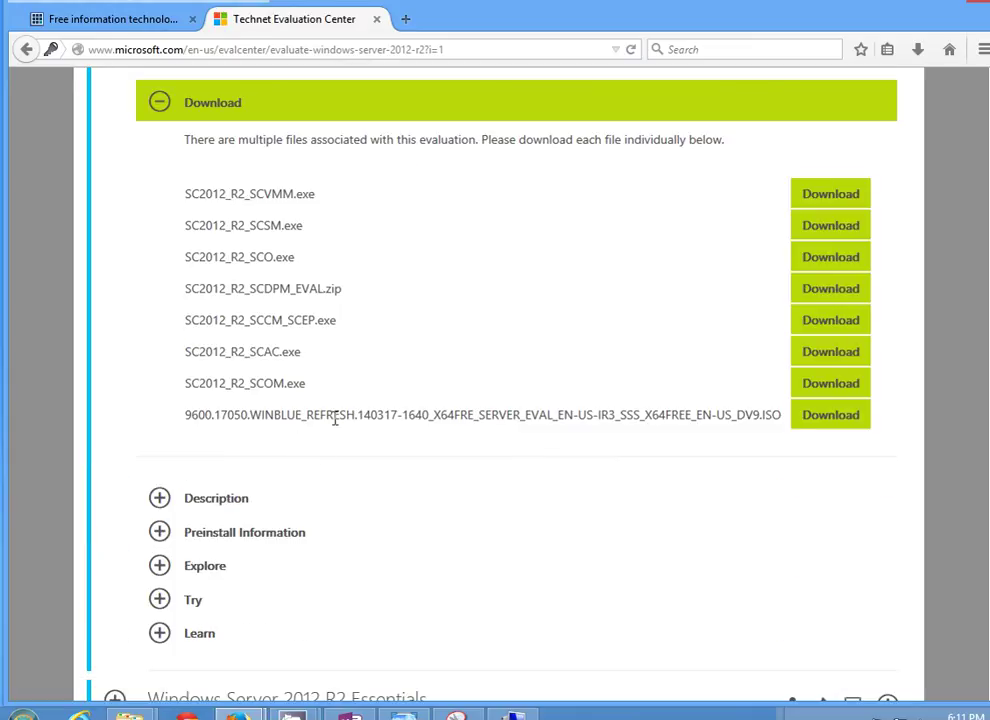
{"action": "left_click_drag", "start_coordinate": [188, 414], "coordinate": [758, 442]}
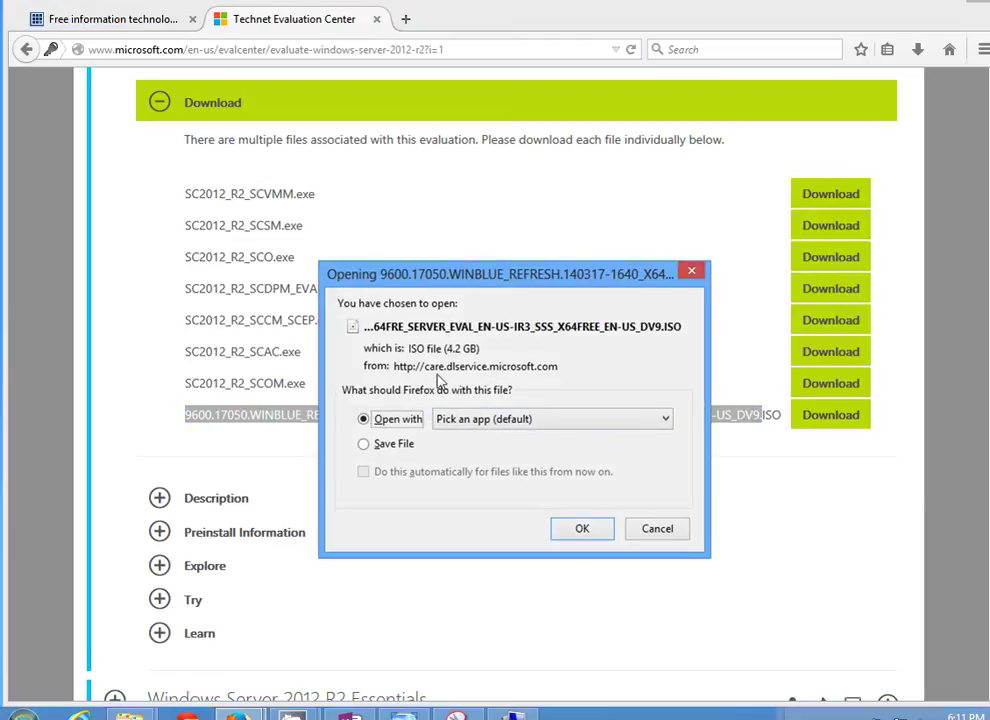
Step: Cancel the 4.2 GB ISO download, minimize Firefox and select the server ISO on the desktop
{"action": "left_click_drag", "start_coordinate": [444, 350], "coordinate": [464, 352]}
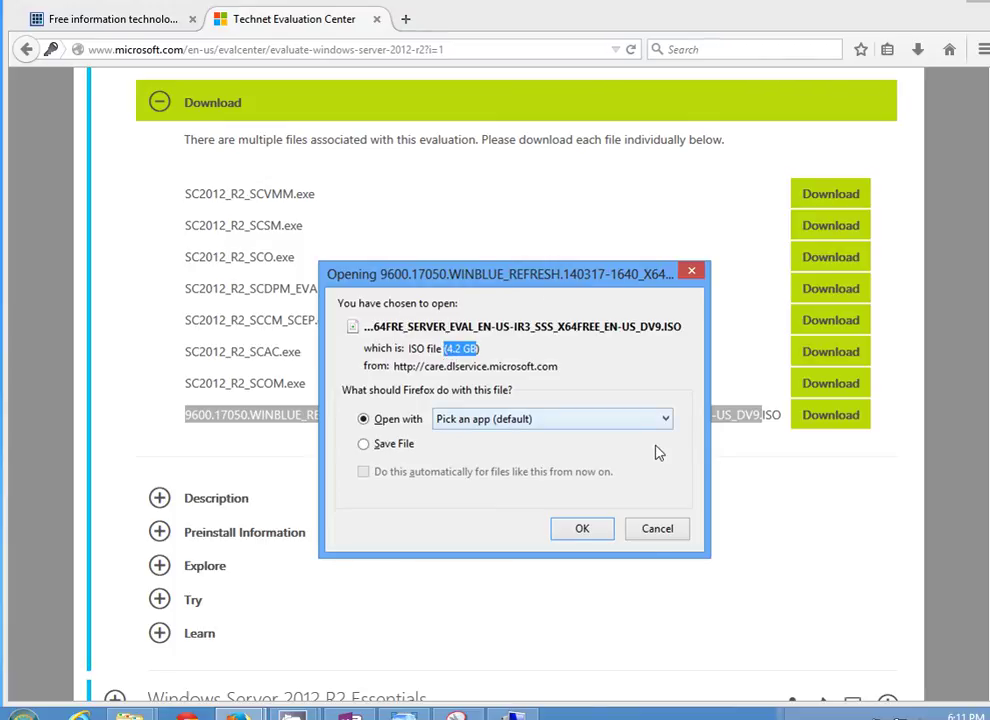
{"action": "left_click", "coordinate": [657, 528]}
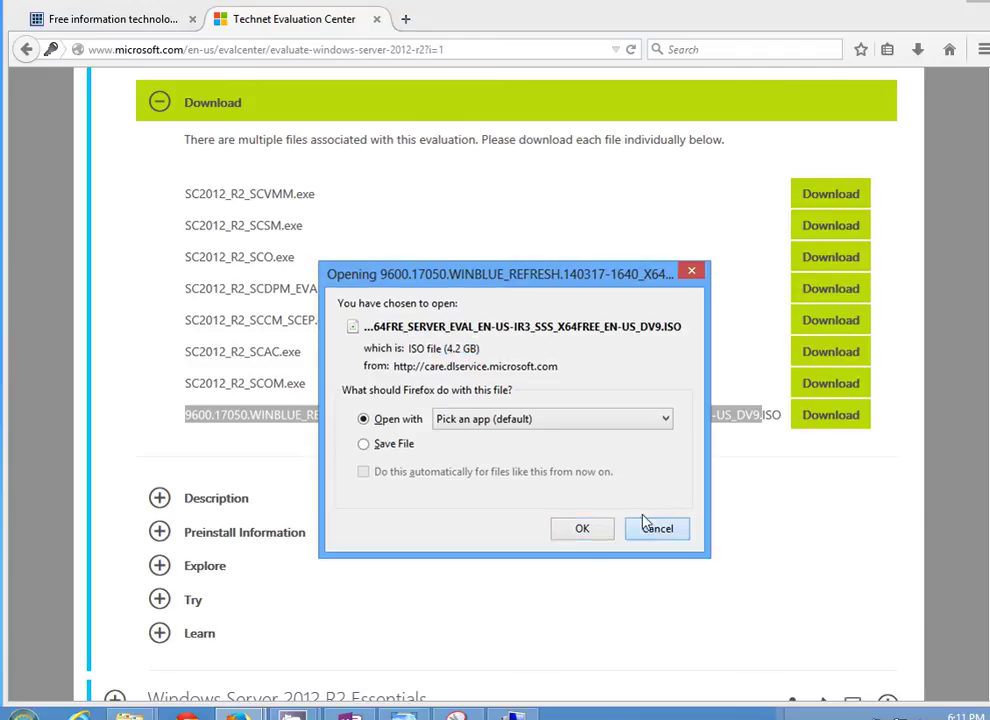
{"action": "left_click", "coordinate": [928, 5]}
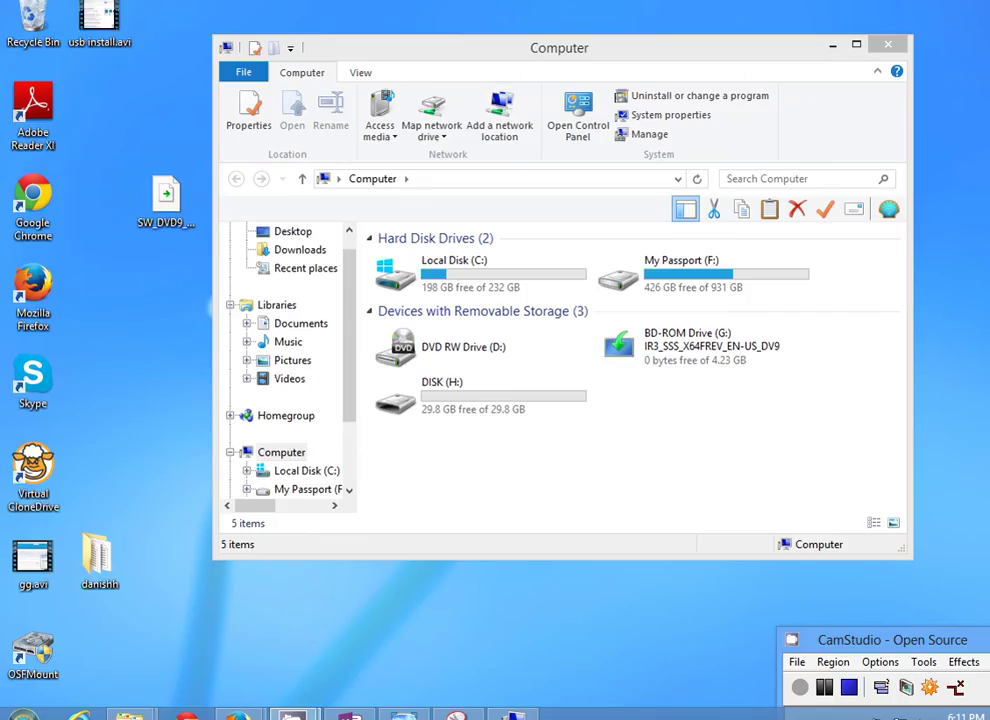
{"action": "left_click", "coordinate": [155, 238]}
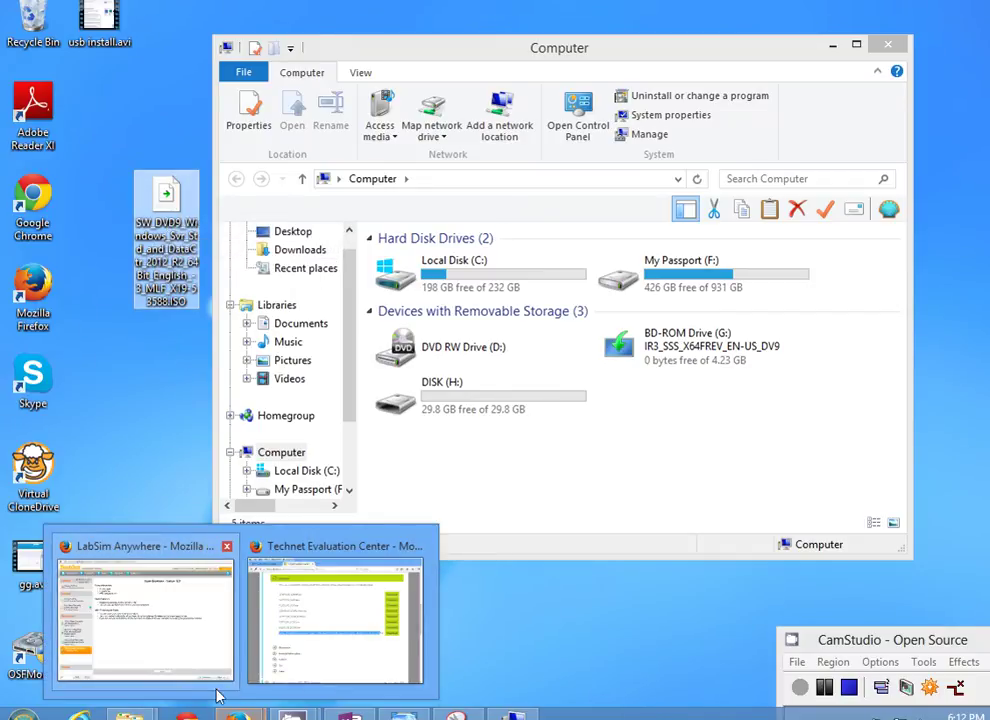
Step: Return to the Firefox TechNet page and load Google in a new tab
{"action": "left_click", "coordinate": [237, 712]}
{"action": "left_click", "coordinate": [335, 620]}
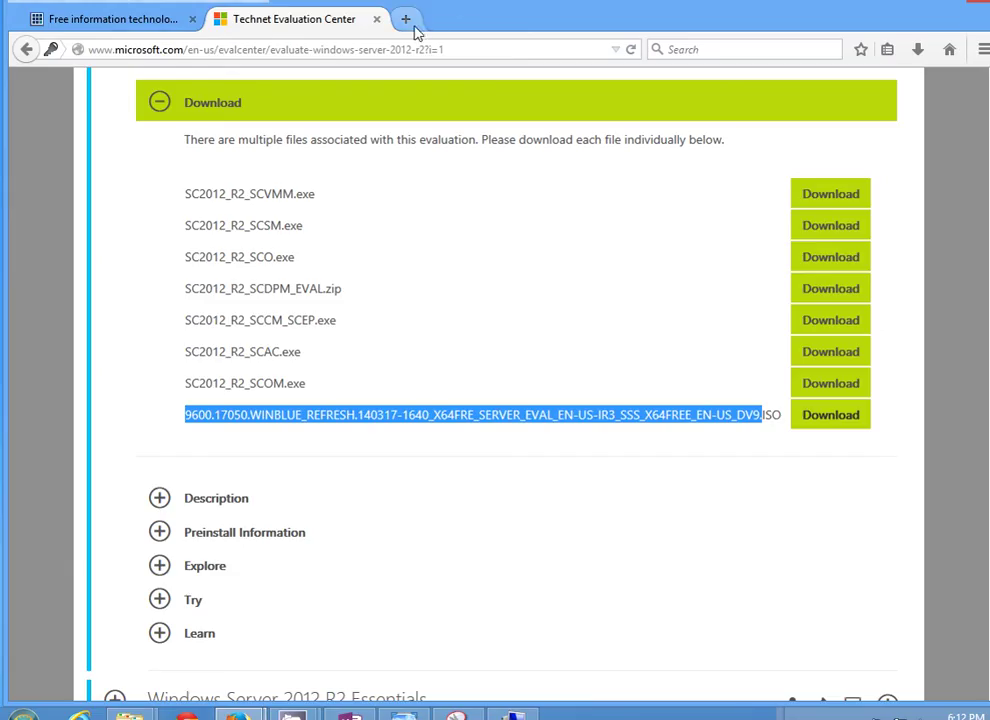
{"action": "left_click", "coordinate": [406, 19]}
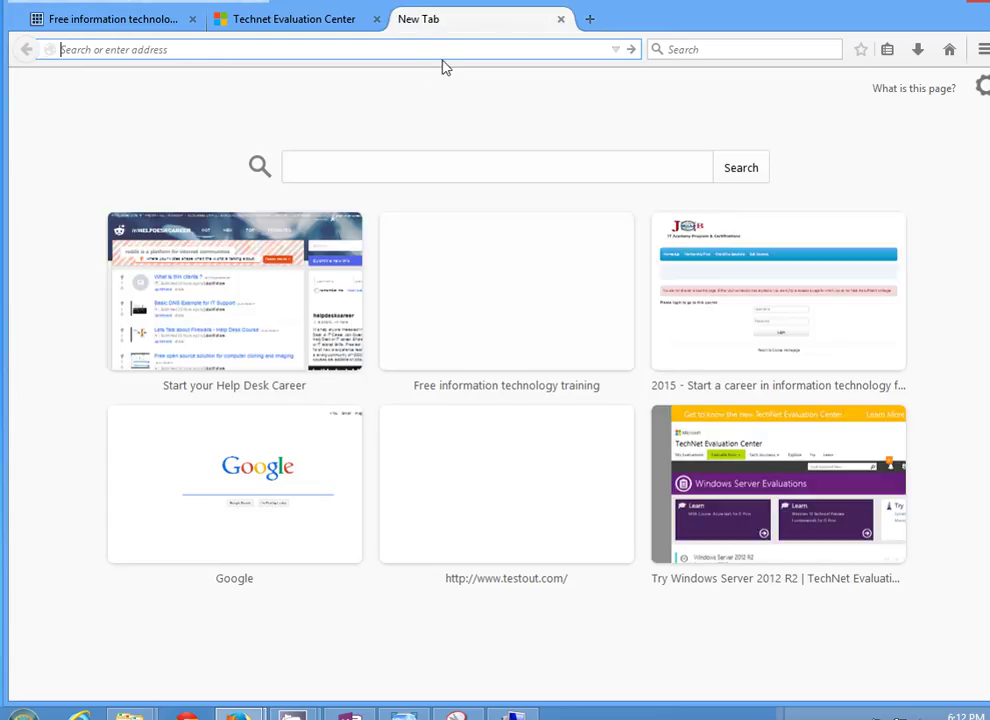
{"action": "type", "text": "google.com/"}
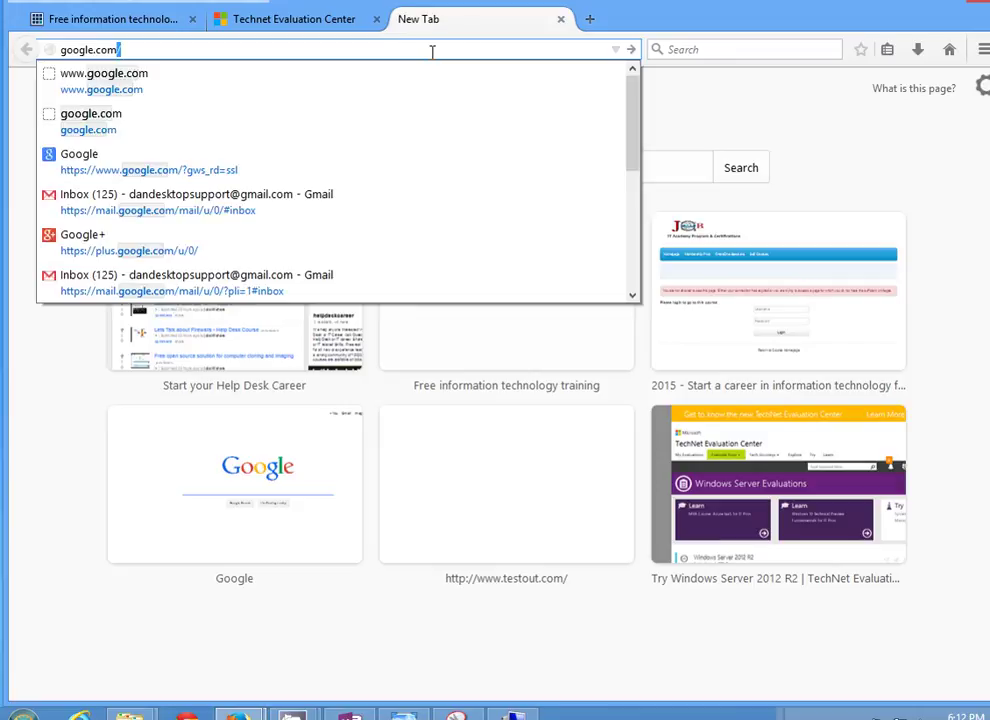
{"action": "key", "text": "Return"}
Step: Search 'virtual clone dri' and locate Virtual CloneDrive on SlySoft's download page
{"action": "type", "text": "virtu"}
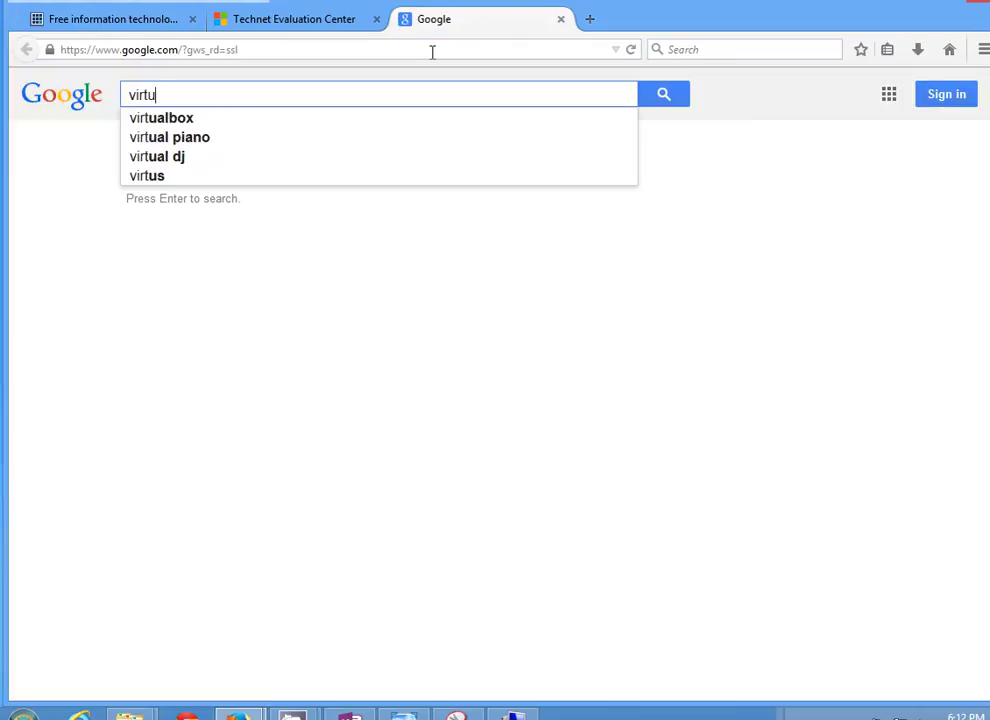
{"action": "type", "text": "al clone dri"}
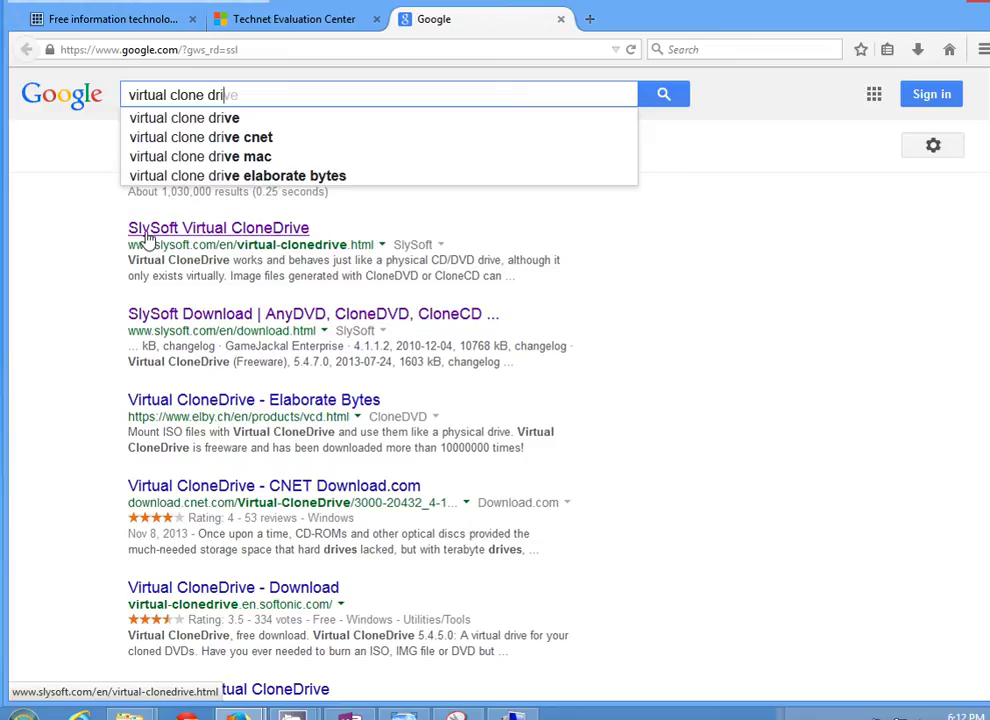
{"action": "left_click", "coordinate": [189, 231]}
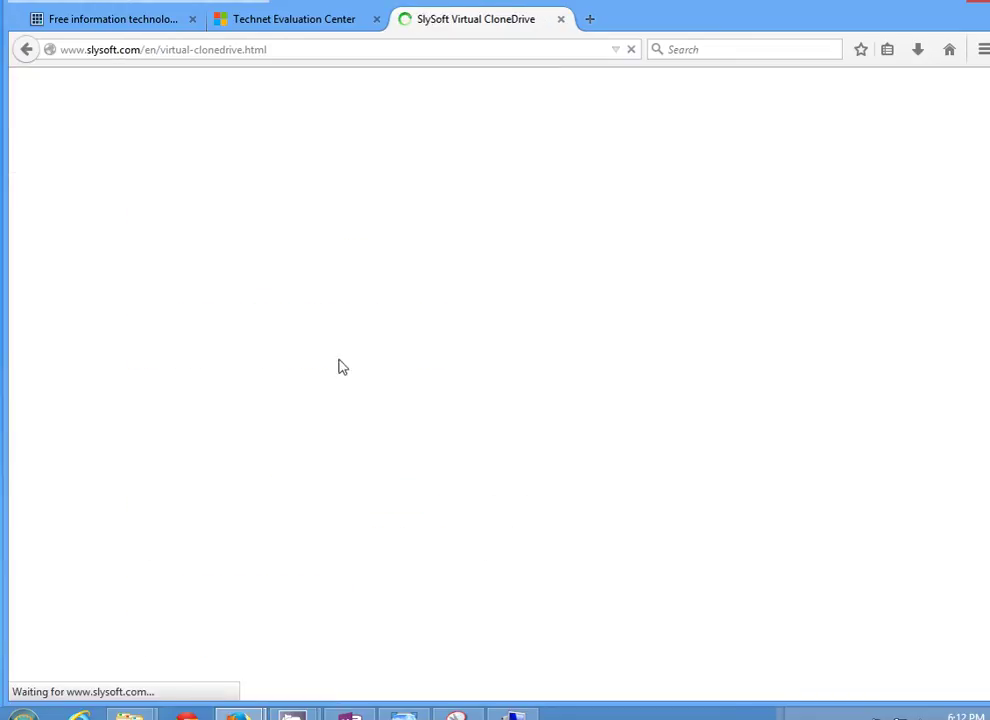
{"action": "scroll", "coordinate": [432, 423], "scroll_direction": "down", "scroll_amount": 1}
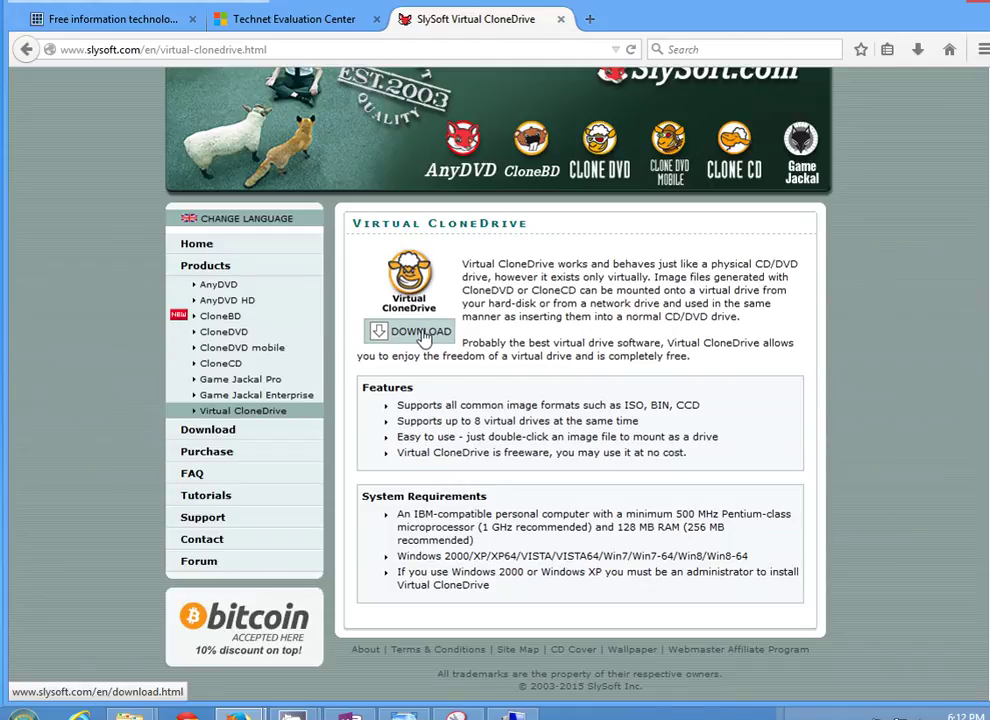
{"action": "left_click", "coordinate": [232, 430]}
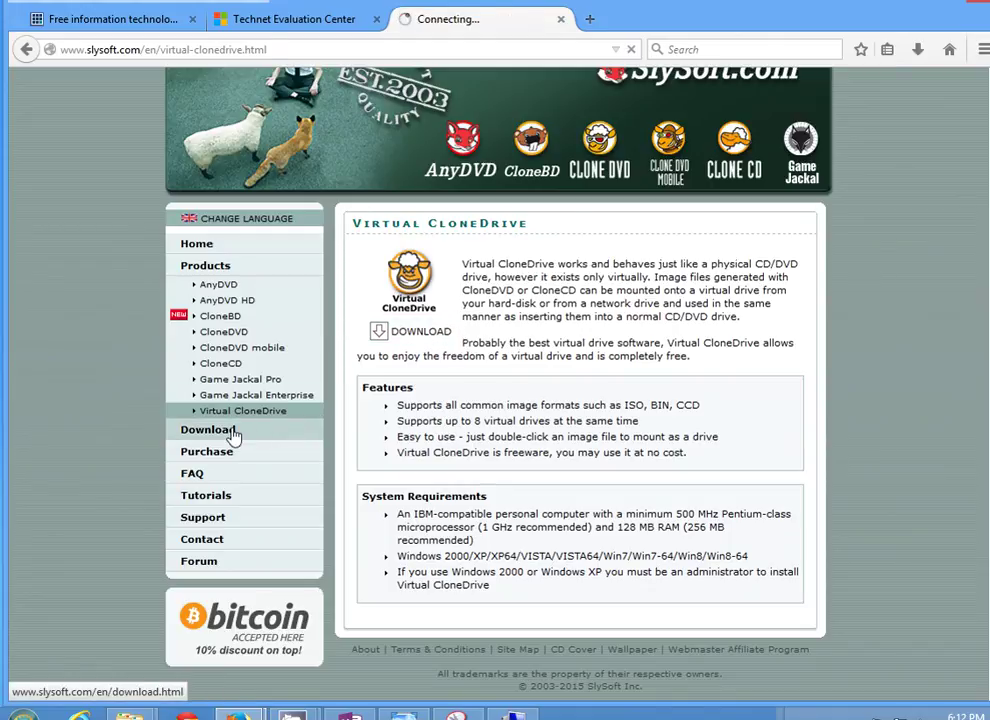
{"action": "scroll", "coordinate": [449, 471], "scroll_direction": "down", "scroll_amount": 3}
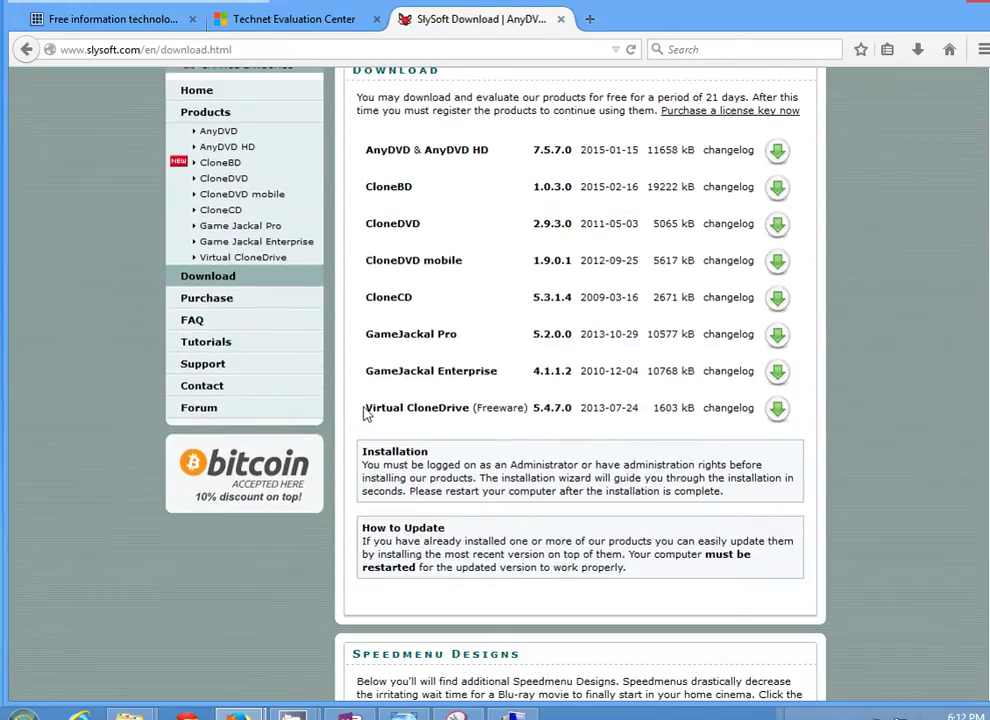
{"action": "left_click_drag", "start_coordinate": [486, 408], "coordinate": [370, 404]}
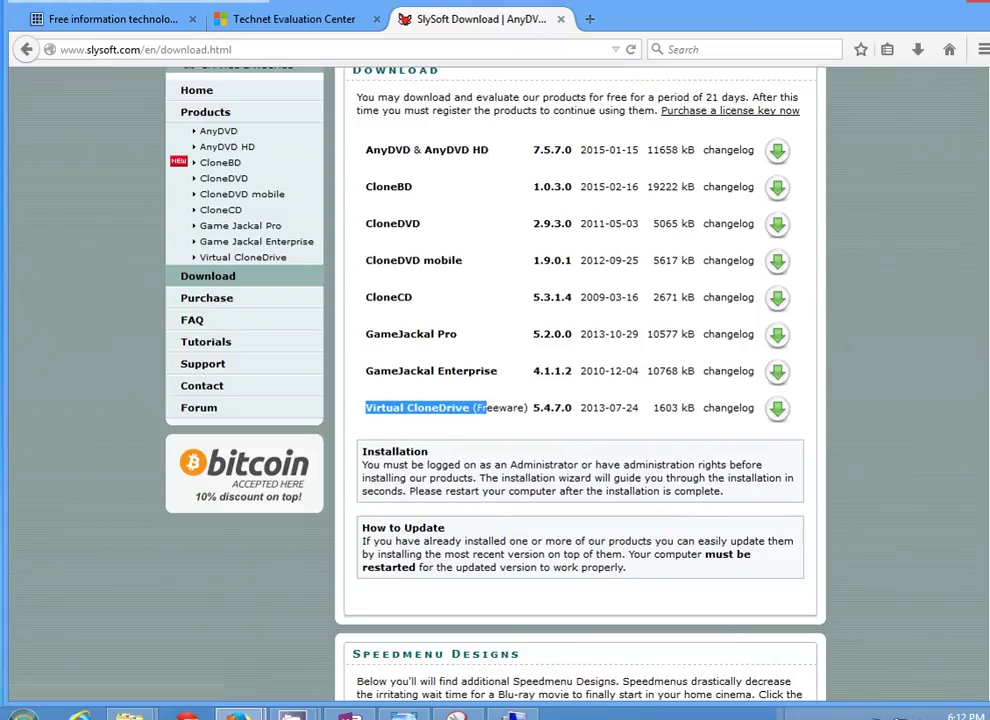
{"action": "left_click", "coordinate": [930, 5]}
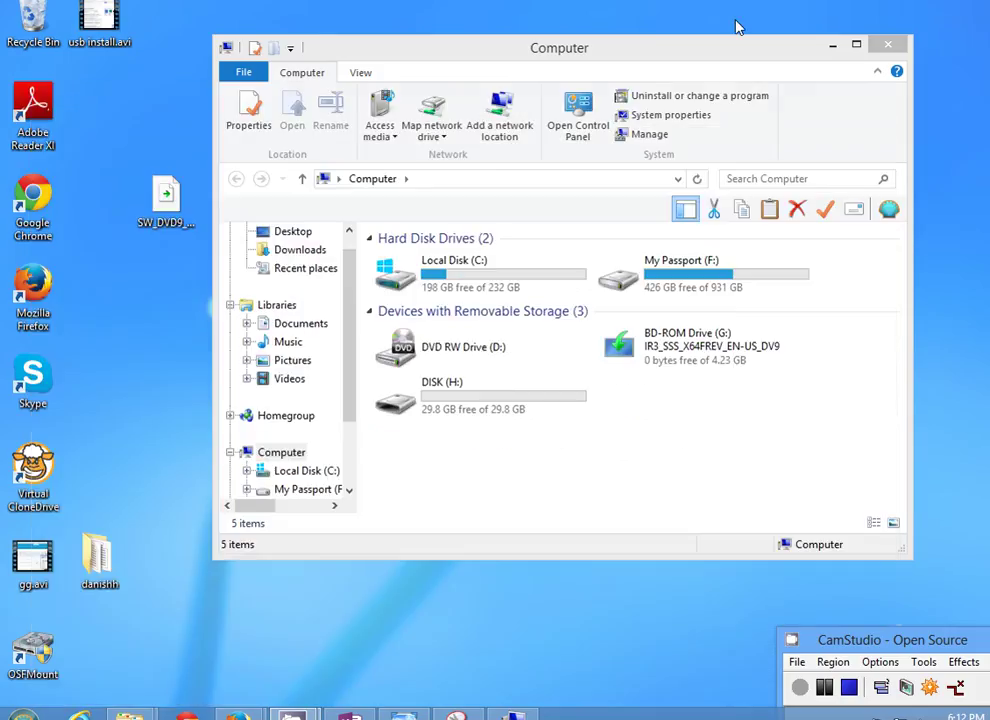
Step: Mount the desktop server ISO as BD-ROM drive G: using Virtual CloneDrive
{"action": "double_click", "coordinate": [180, 212]}
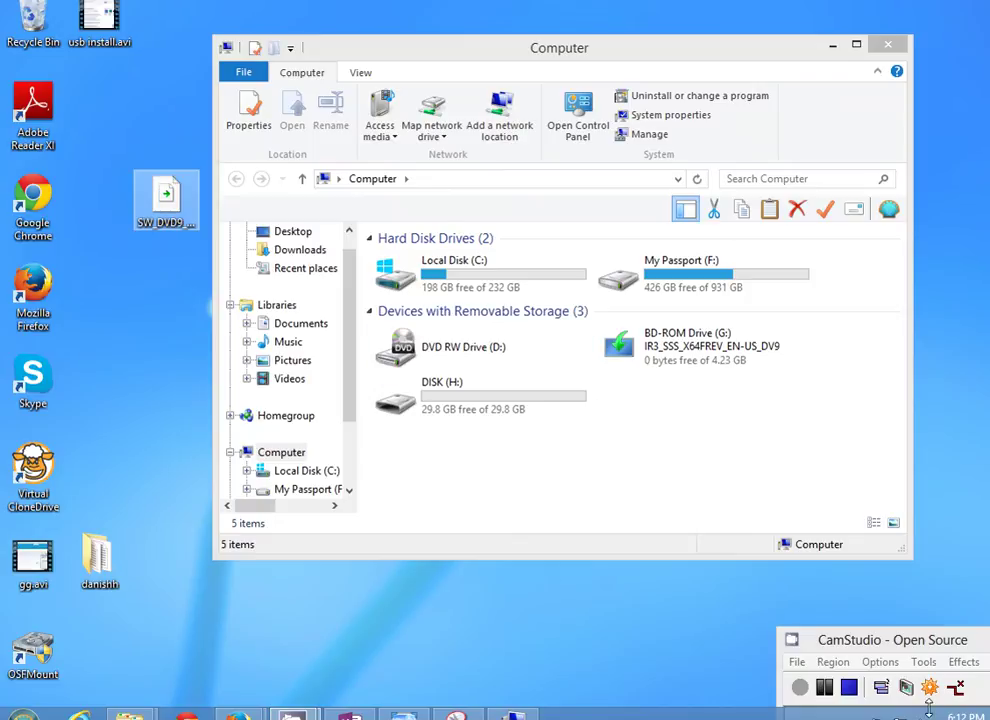
{"action": "right_click", "coordinate": [168, 207]}
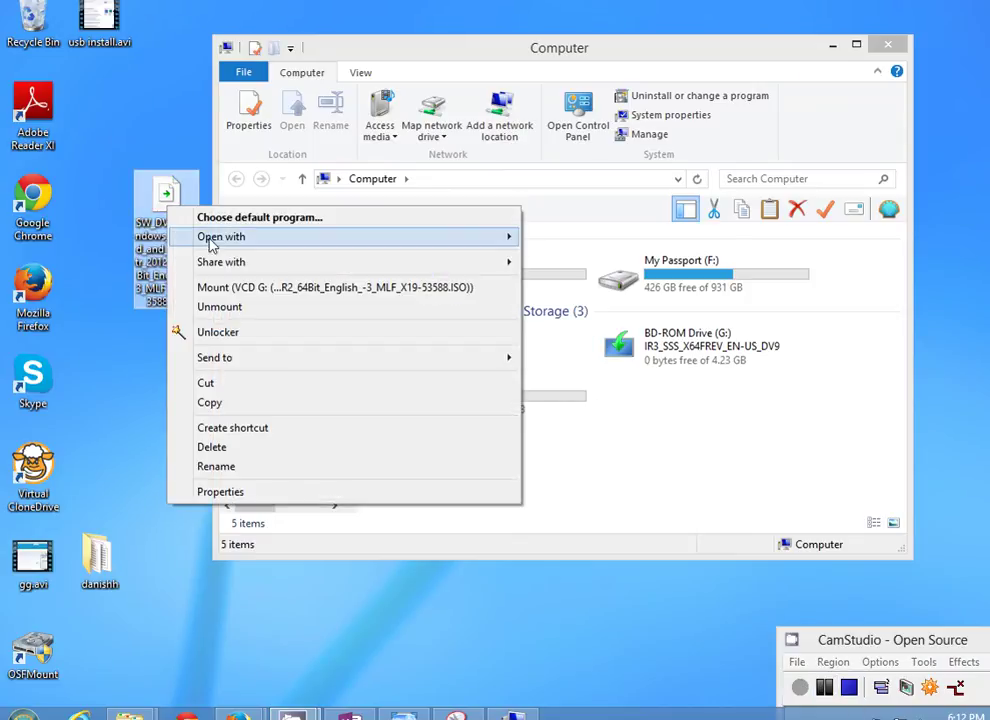
{"action": "mouse_move", "coordinate": [226, 270]}
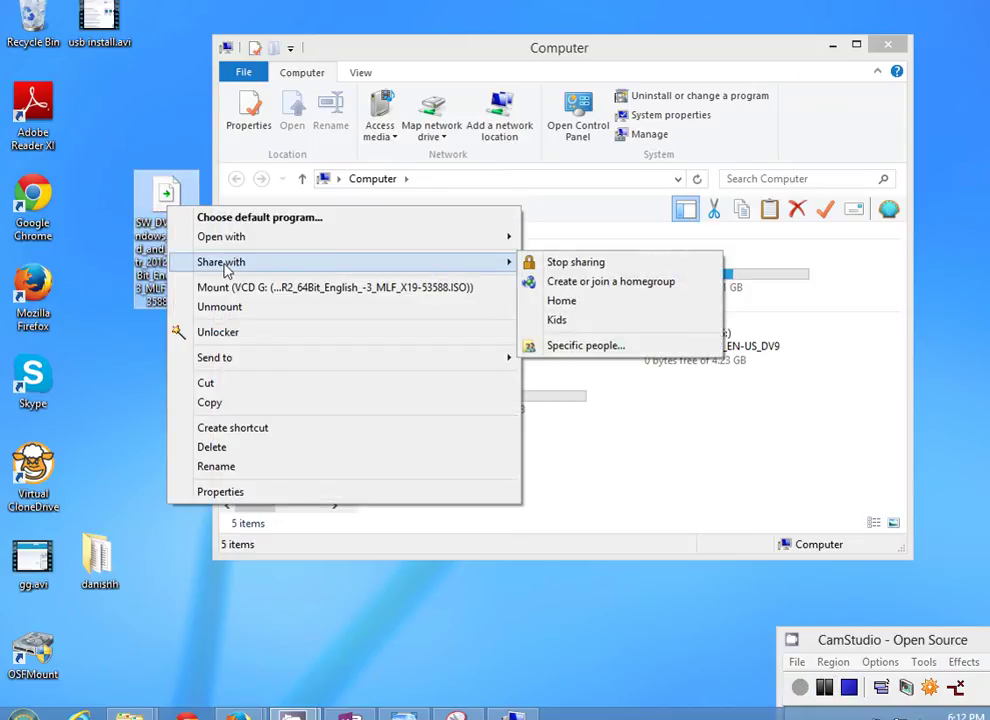
{"action": "mouse_move", "coordinate": [228, 240]}
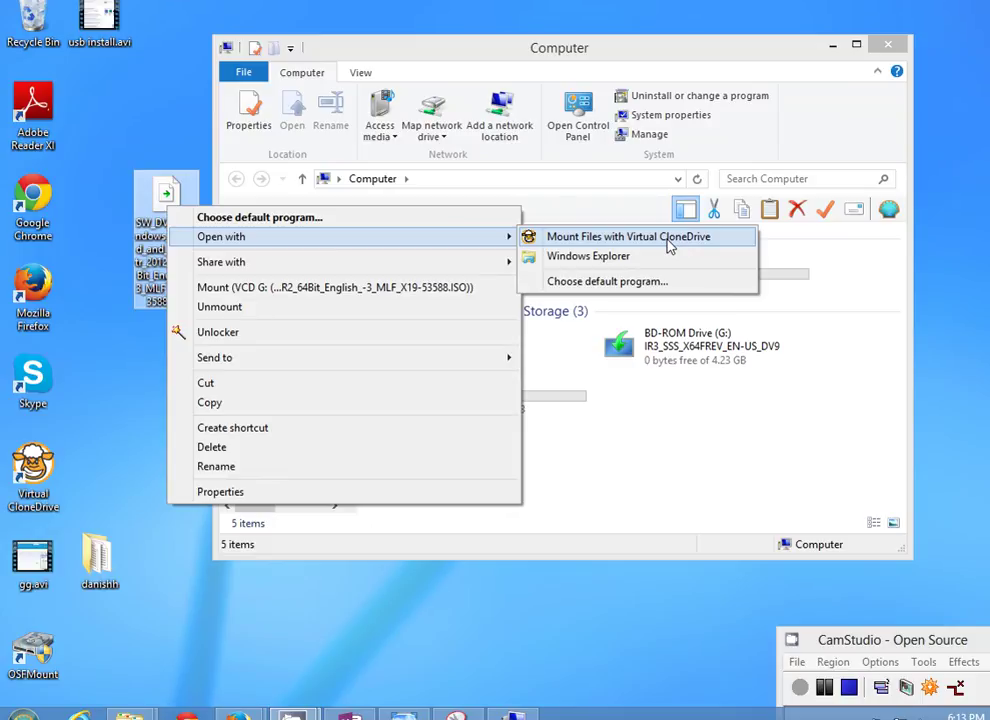
{"action": "left_click", "coordinate": [703, 494]}
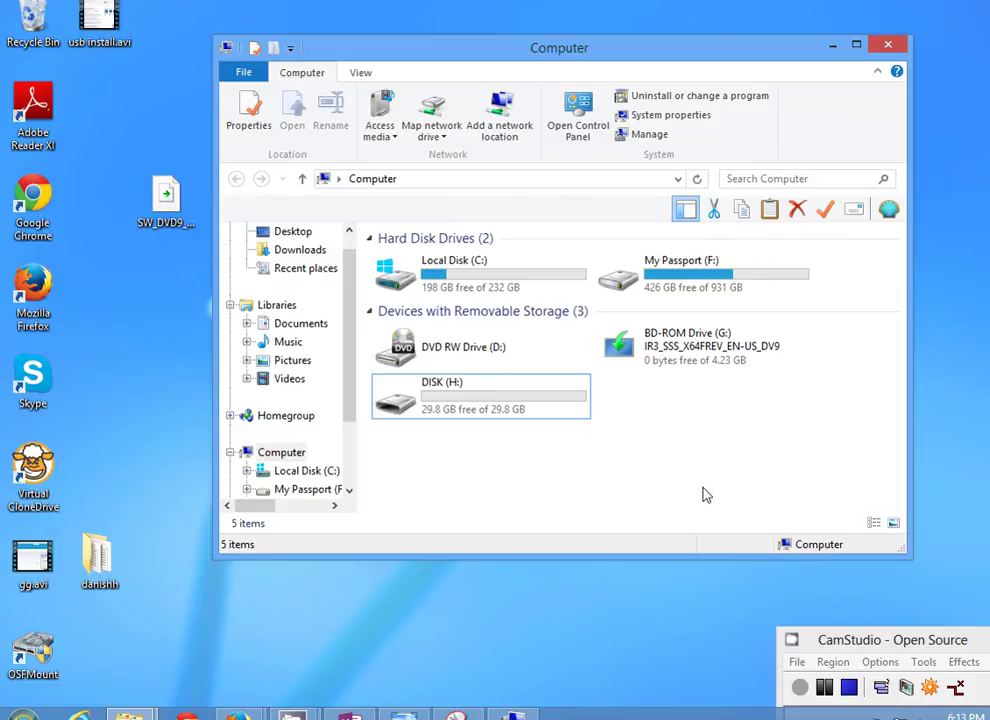
Step: Open drive G: and copy all eight of its files and folders
{"action": "left_click", "coordinate": [672, 355]}
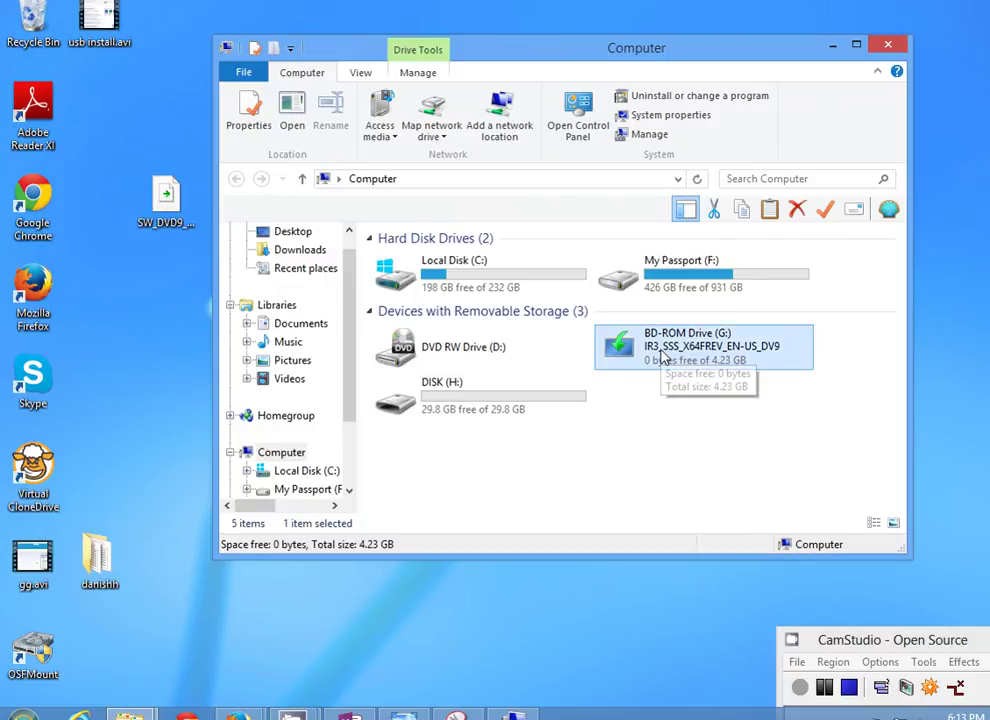
{"action": "left_click", "coordinate": [513, 397]}
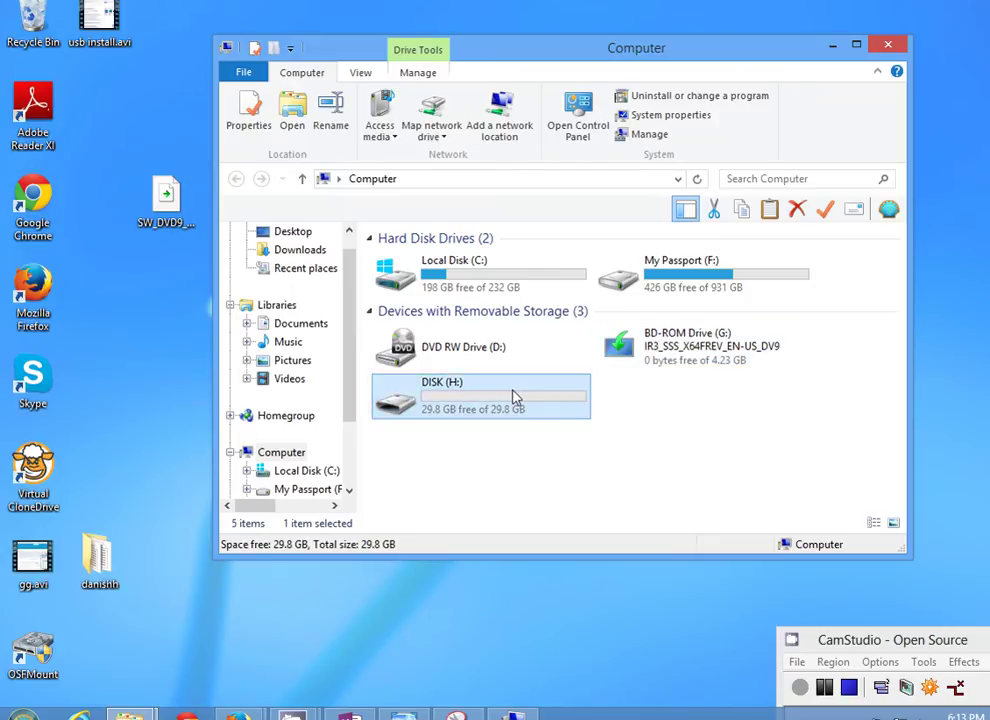
{"action": "left_click", "coordinate": [709, 347]}
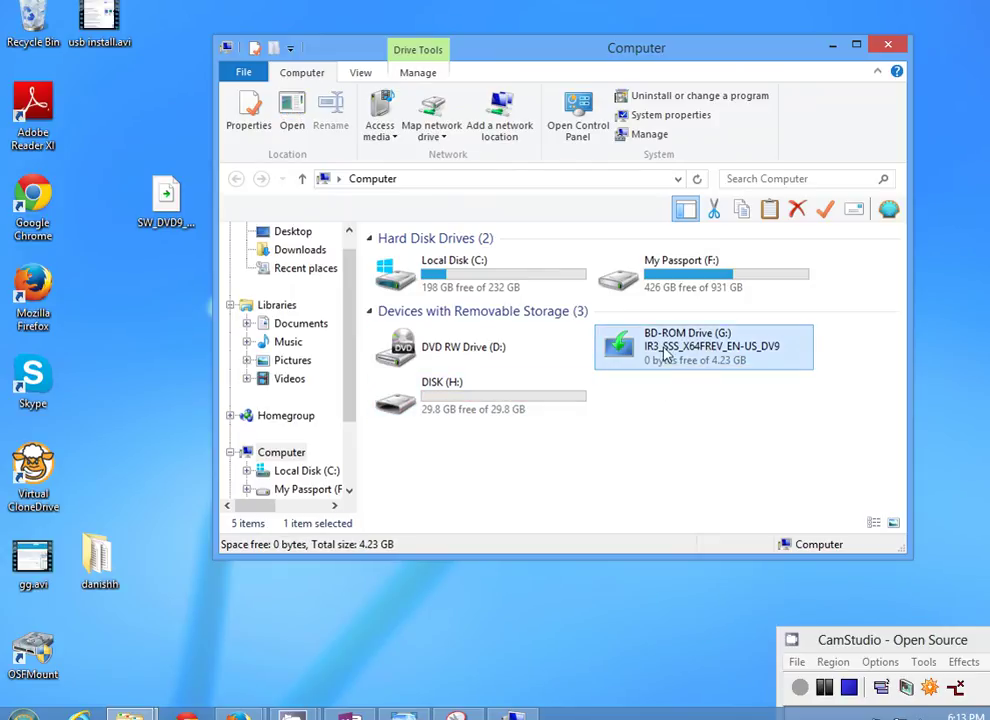
{"action": "right_click", "coordinate": [664, 360]}
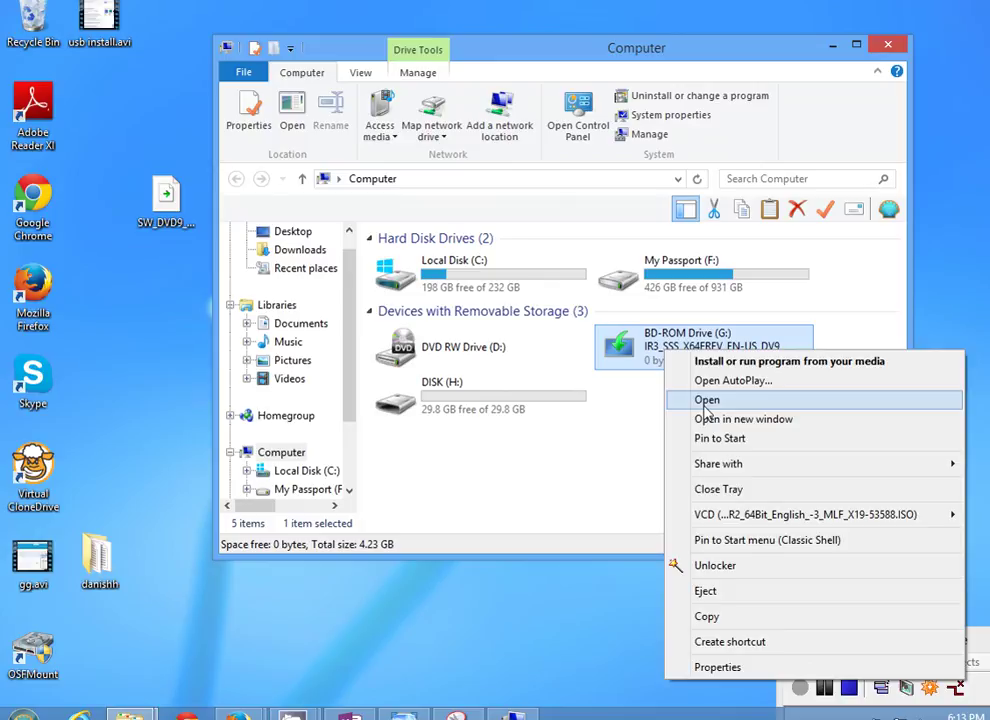
{"action": "left_click", "coordinate": [702, 402]}
{"action": "left_click_drag", "start_coordinate": [418, 435], "coordinate": [413, 288]}
{"action": "right_click", "coordinate": [413, 288]}
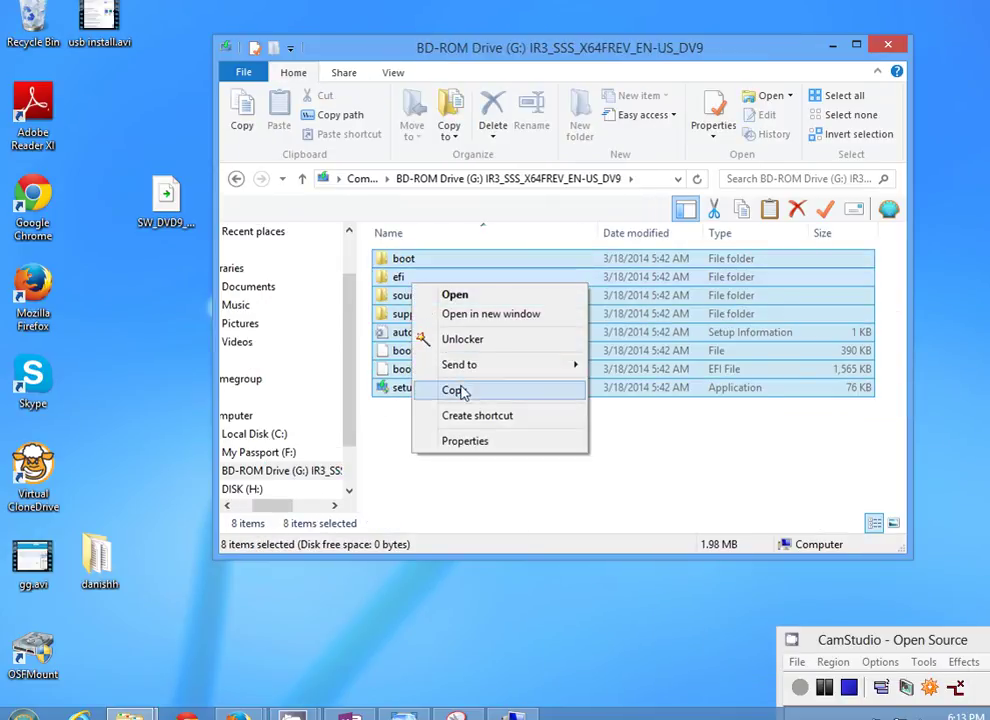
{"action": "left_click", "coordinate": [458, 389]}
Step: Paste the copied items into the empty USB drive H:
{"action": "left_click", "coordinate": [238, 180]}
{"action": "double_click", "coordinate": [449, 393]}
{"action": "right_click", "coordinate": [458, 350]}
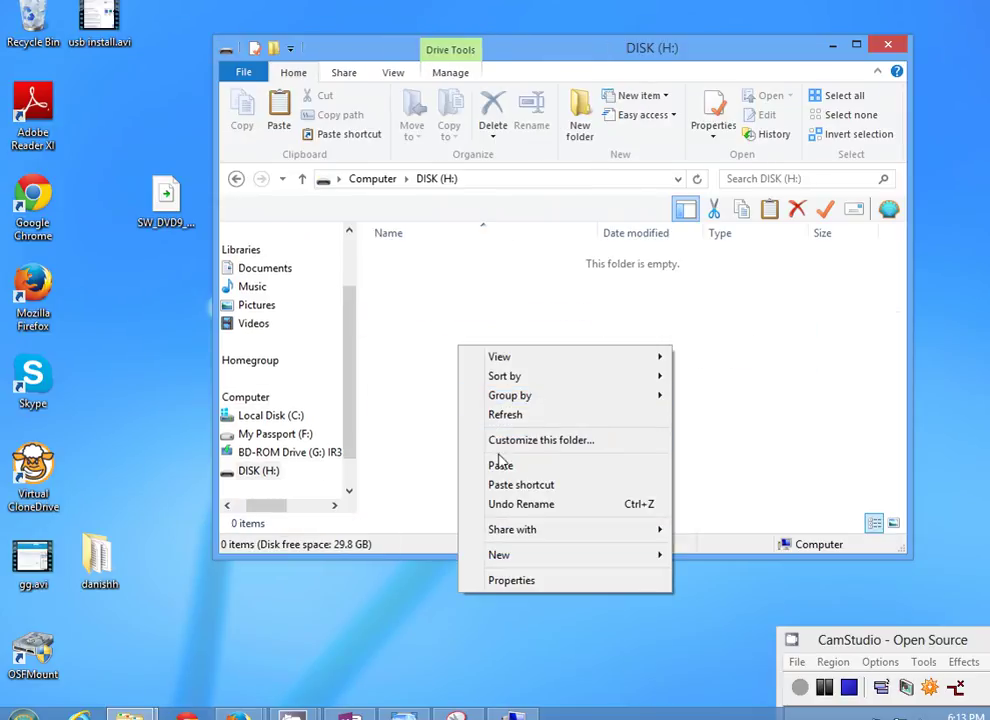
{"action": "left_click", "coordinate": [502, 465]}
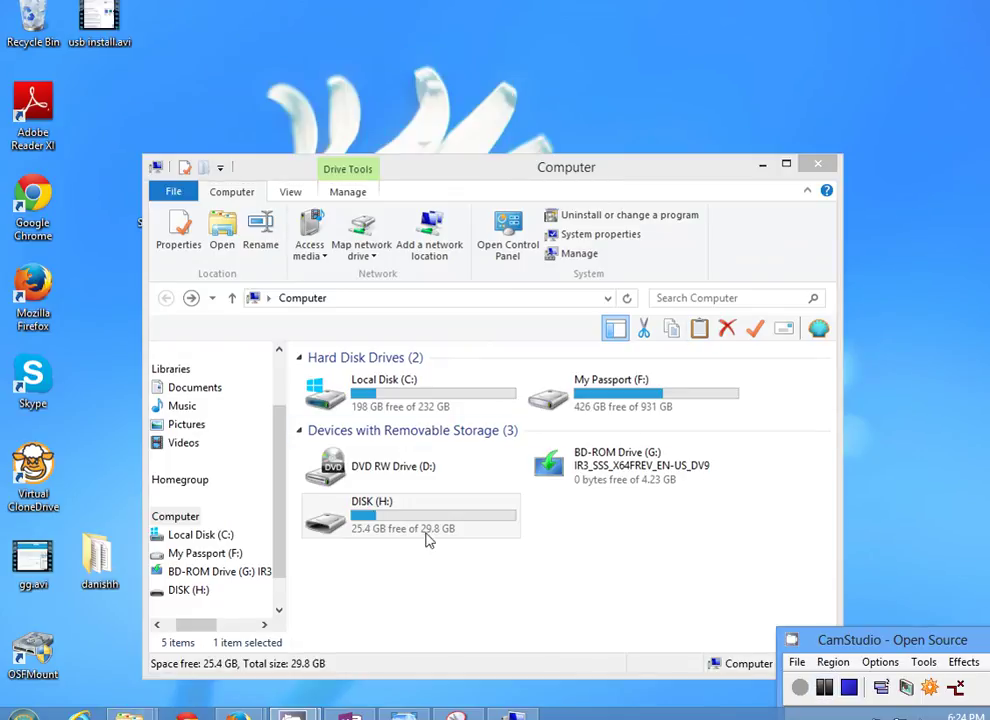
{"action": "left_click", "coordinate": [413, 530]}
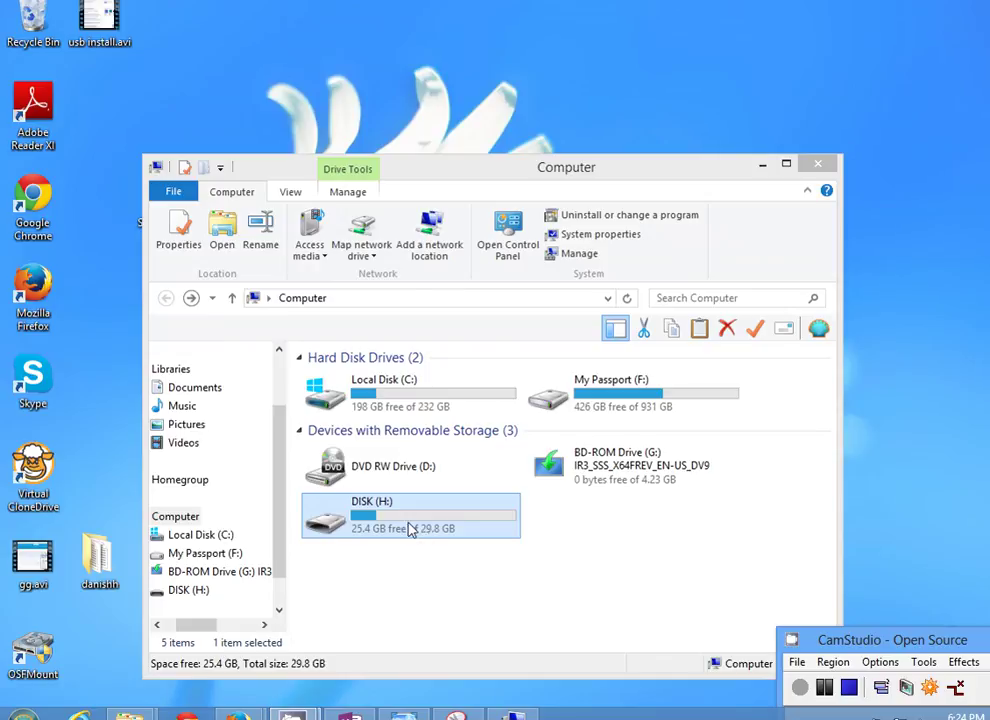
{"action": "double_click", "coordinate": [409, 530]}
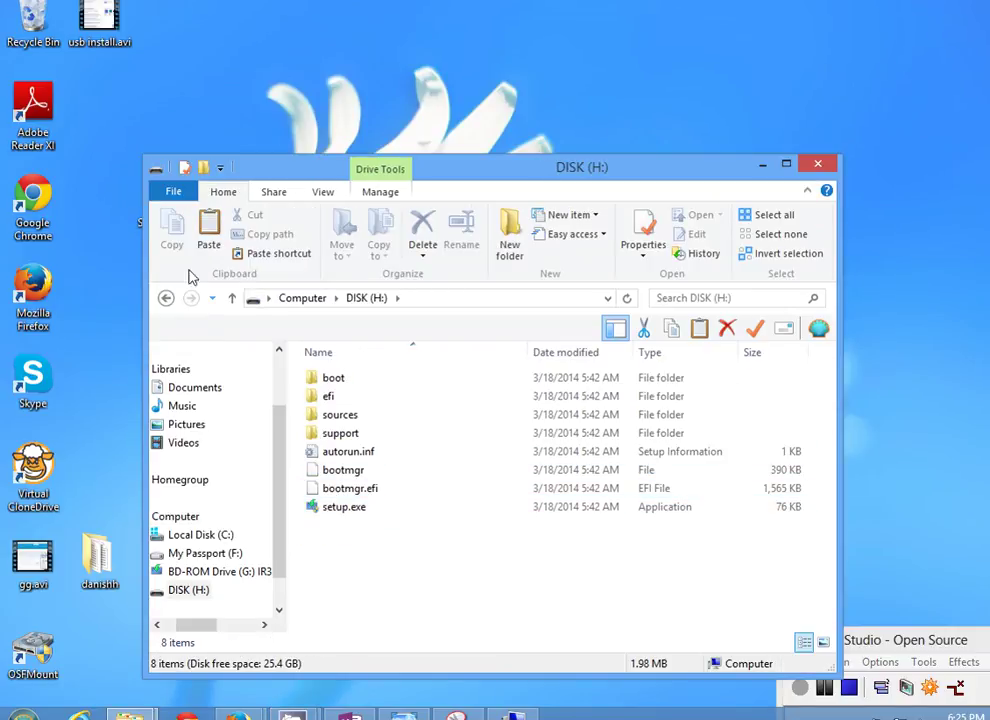
{"action": "left_click", "coordinate": [166, 297]}
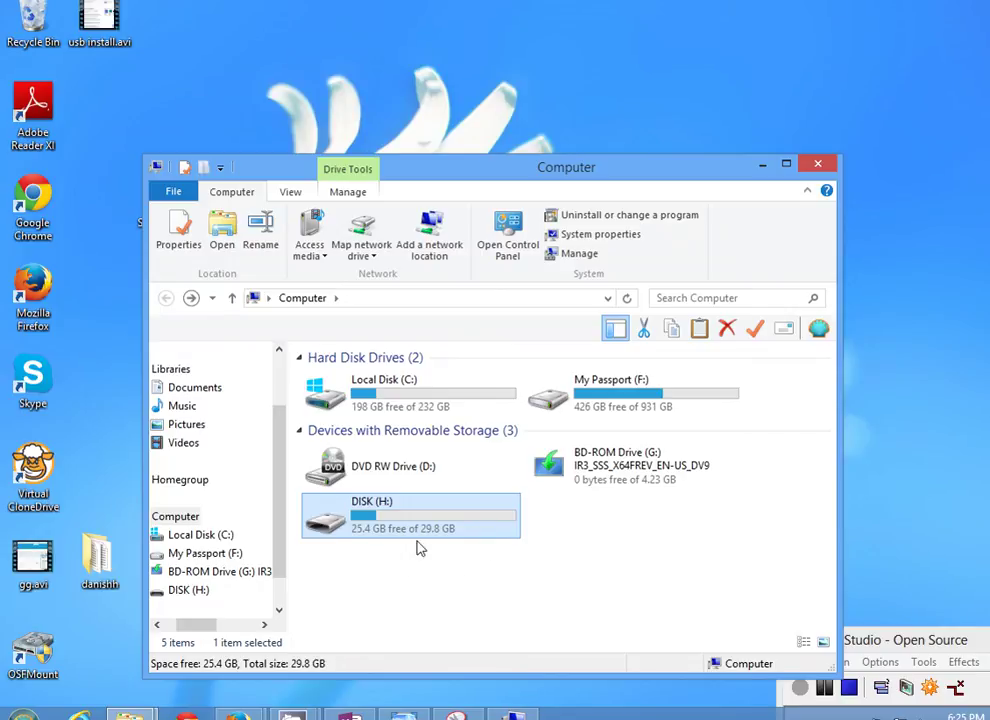
{"action": "left_click", "coordinate": [555, 488]}
{"action": "left_click", "coordinate": [415, 510]}
Step: Eject the DT 101 G2 USB drive H: via Safely Remove Hardware in the system tray
{"action": "left_click", "coordinate": [857, 714]}
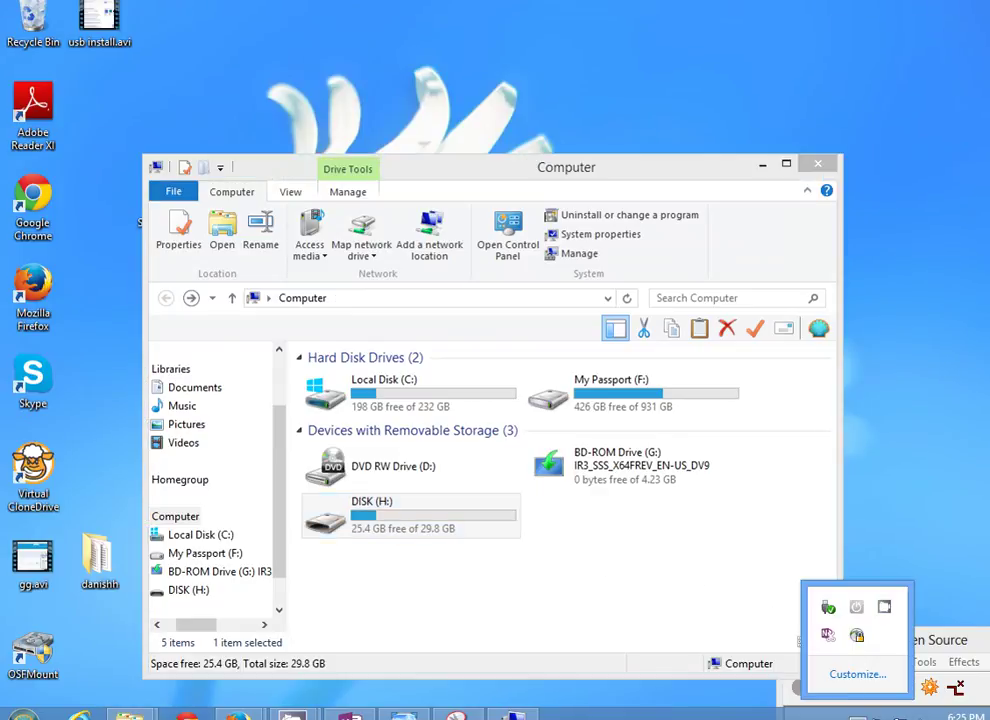
{"action": "left_click", "coordinate": [829, 609]}
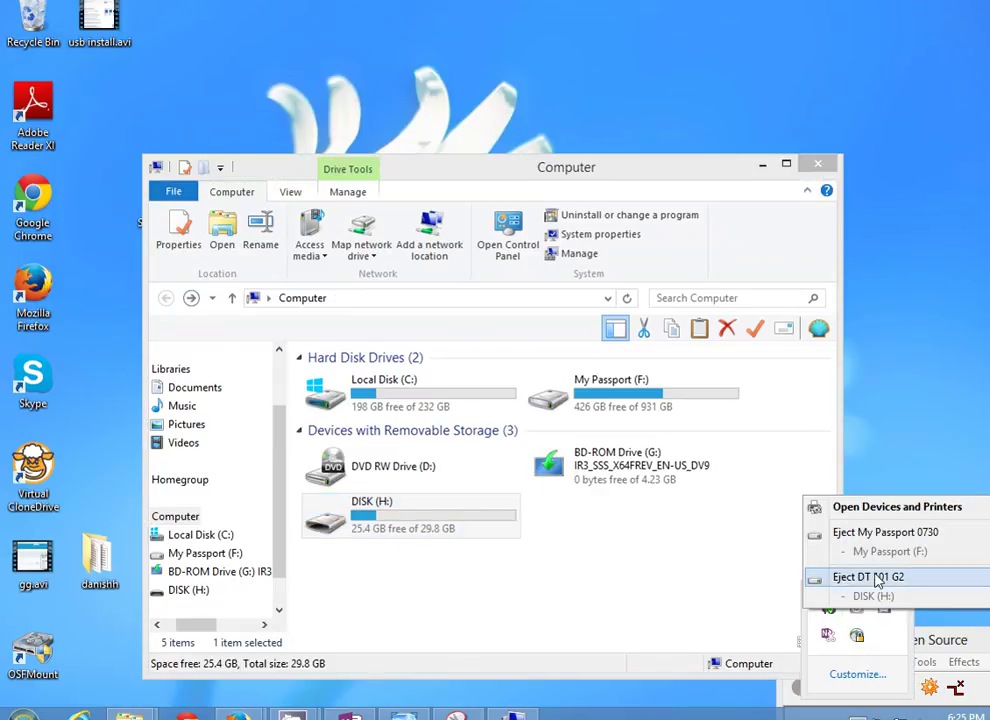
{"action": "left_click", "coordinate": [855, 578]}
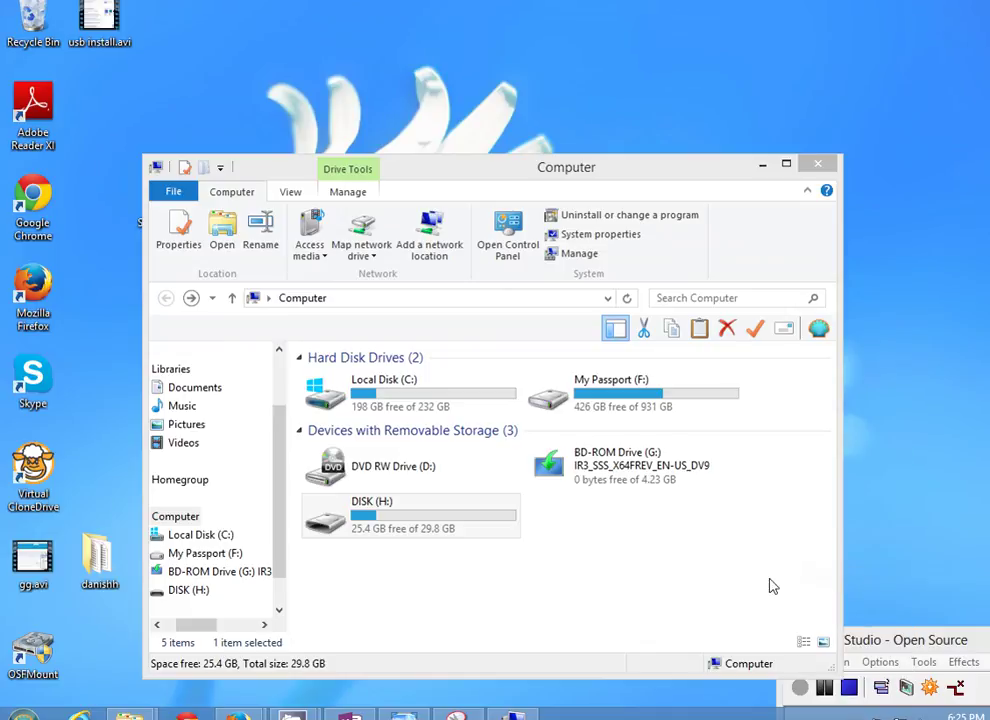